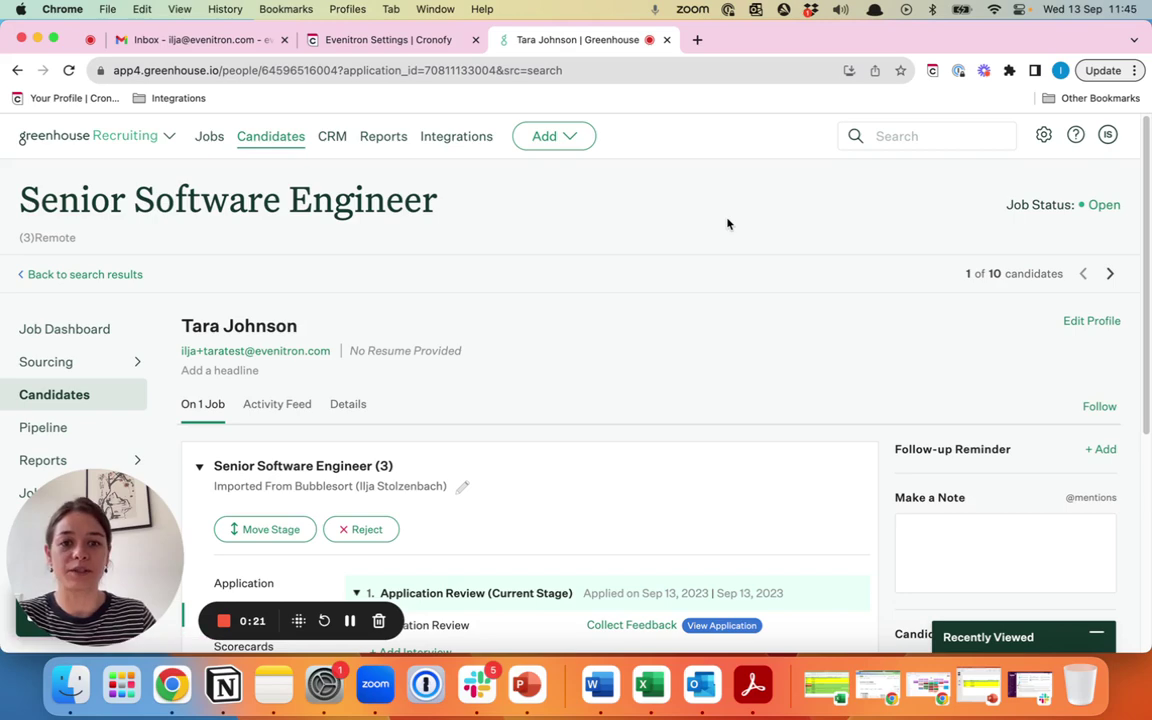
Move the candidate from Application Review to the Preliminary Phone Screen stage
scroll(655, 302, "down", 3)
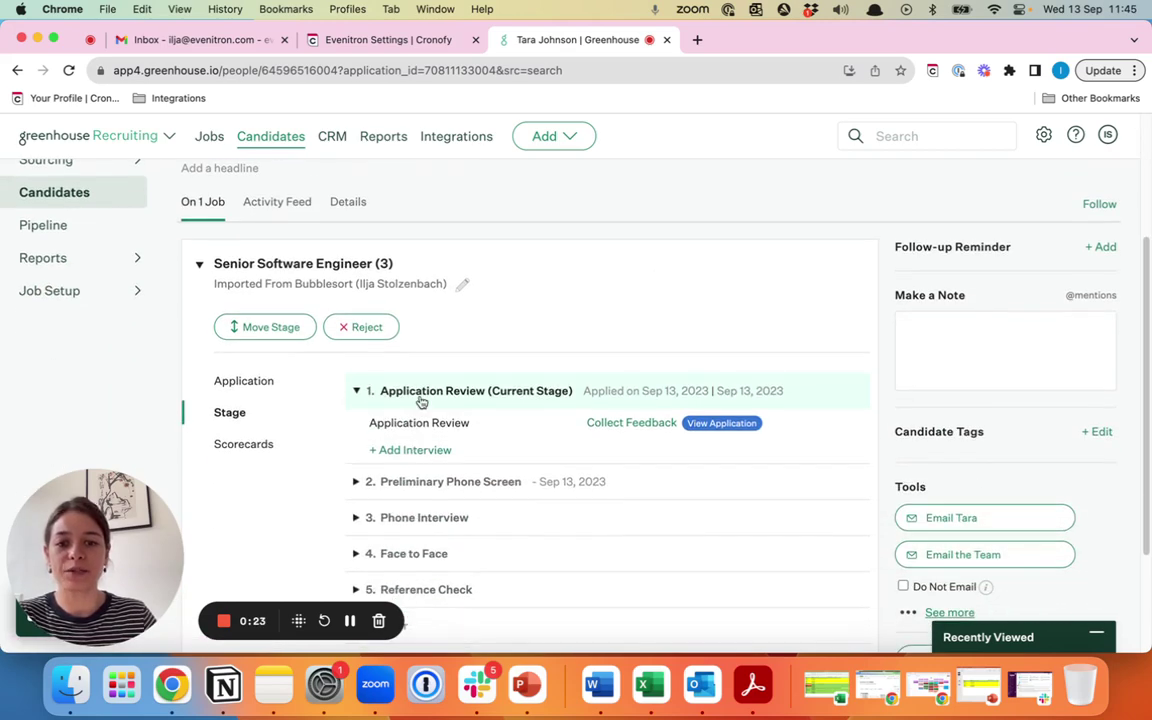
scroll(504, 399, "down", 1)
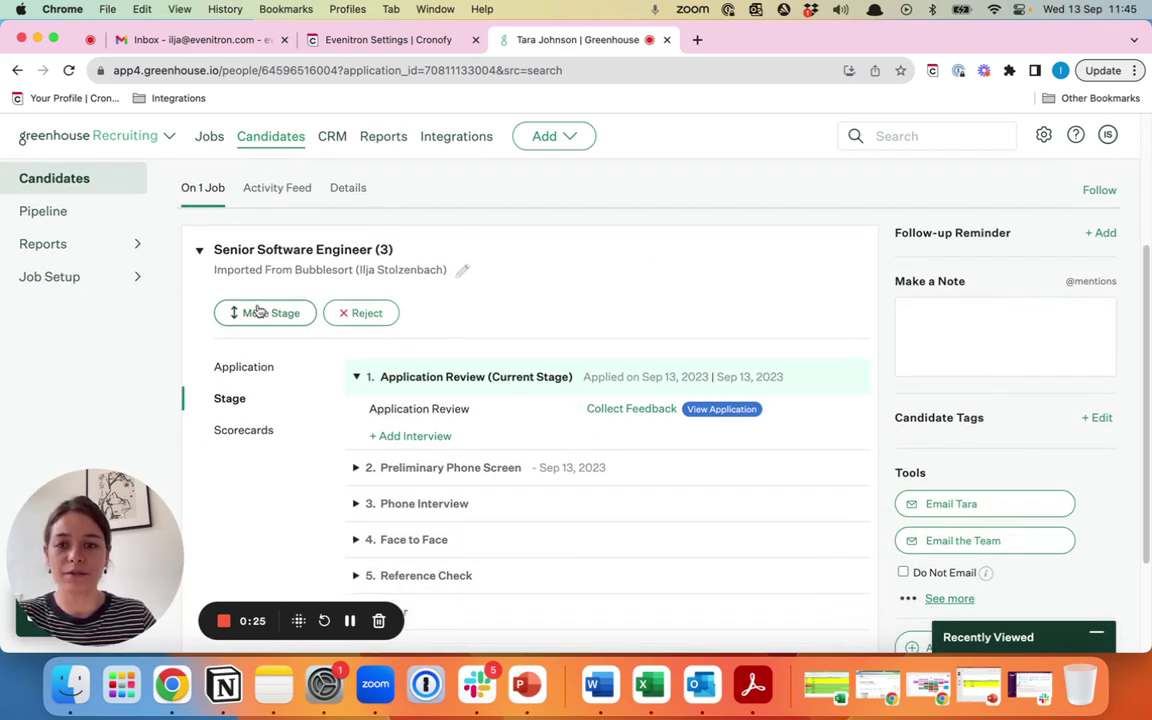
left_click(258, 315)
left_click(625, 363)
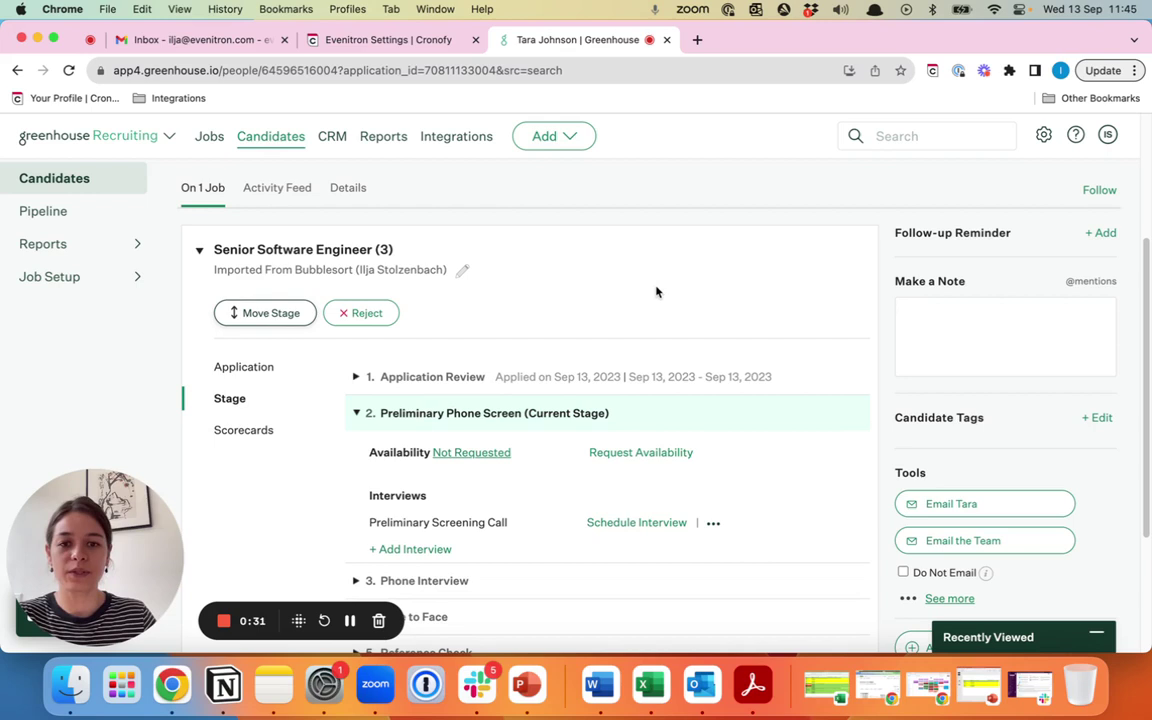
Start an email to the candidate from the "Interview round 1" template and place the cursor at the booking link placeholder
scroll(600, 330, "down", 3)
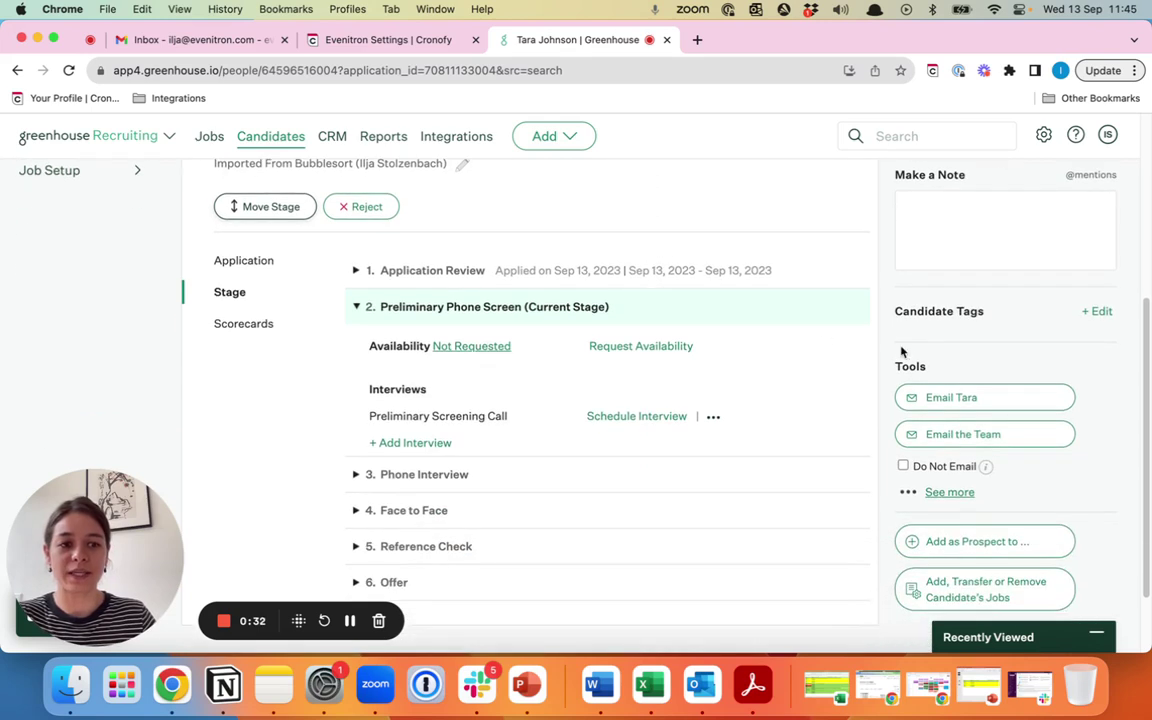
left_click(966, 398)
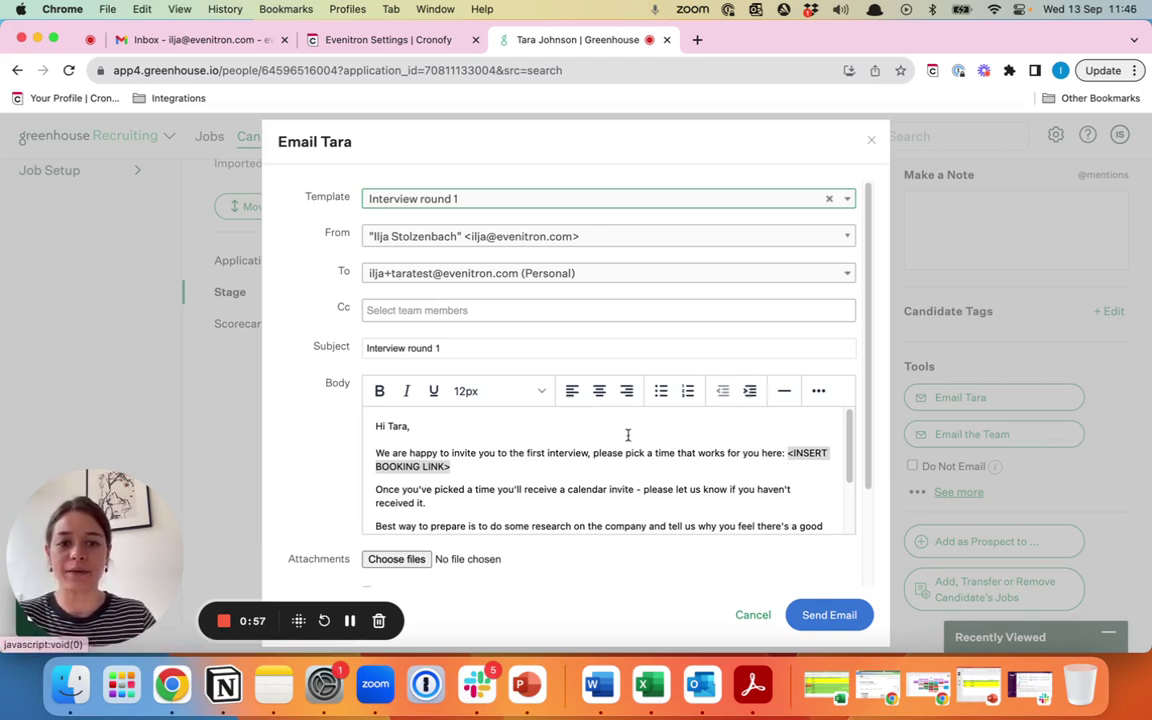
left_click(792, 441)
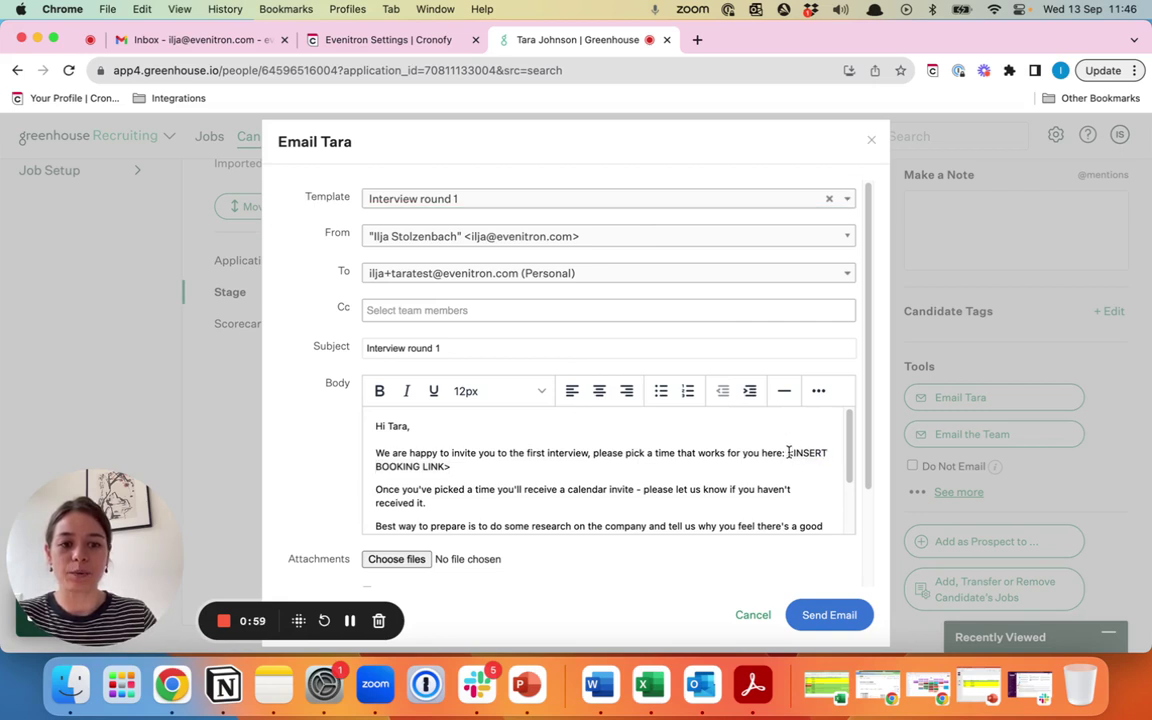
Switch to the Cronofy extension, check the recent requests and create a scheduling request from scratch
left_click(933, 71)
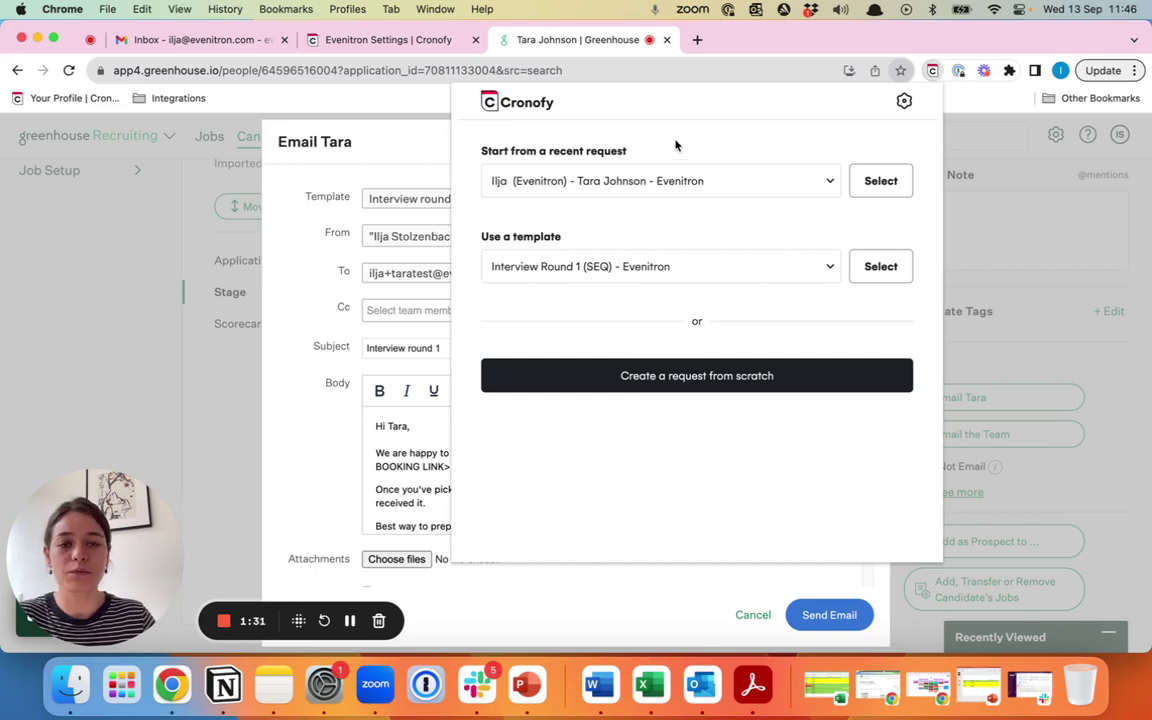
left_click(672, 178)
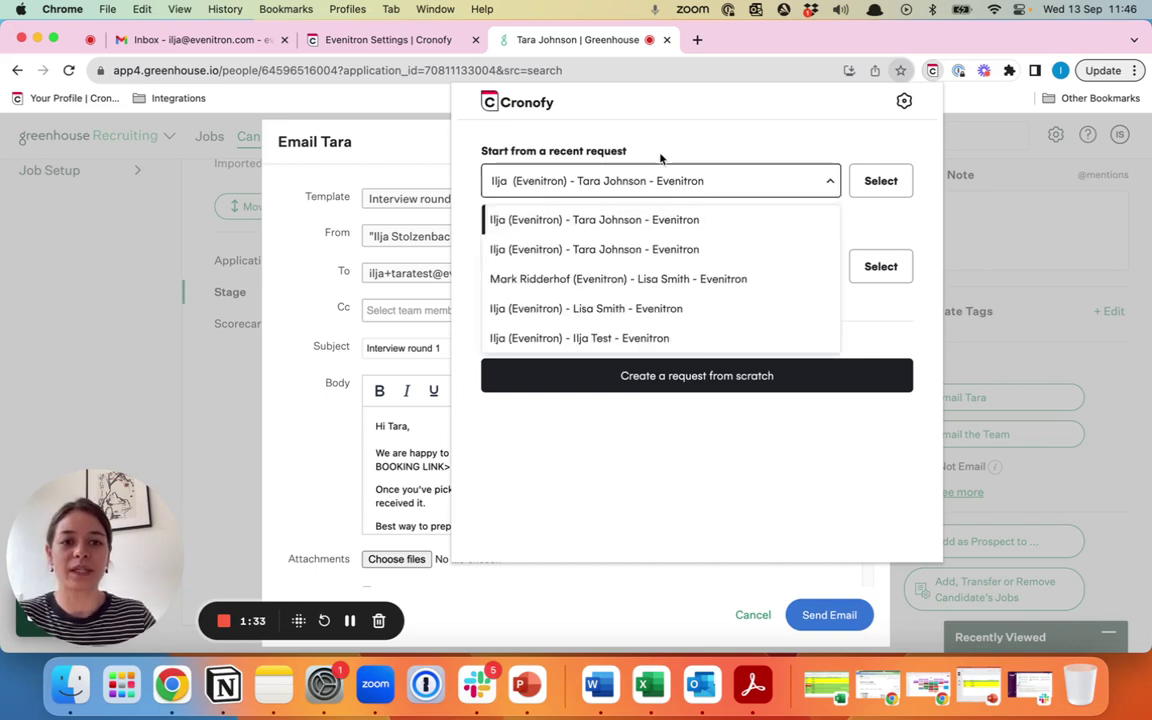
left_click(654, 128)
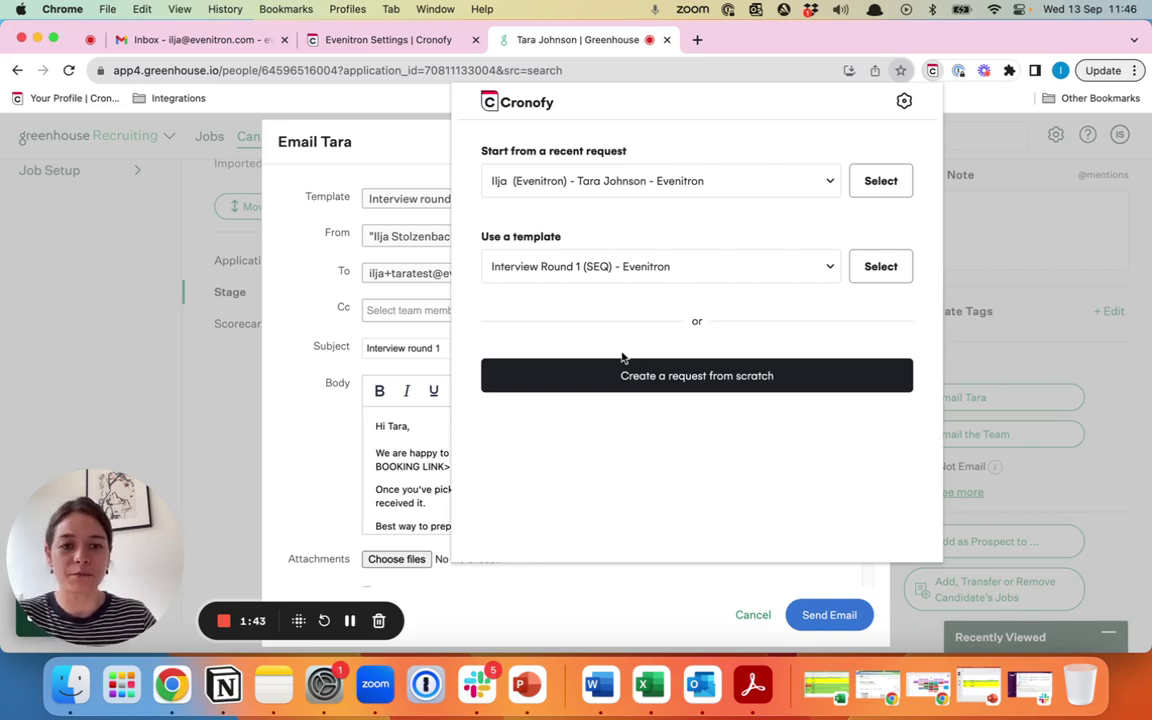
left_click(713, 387)
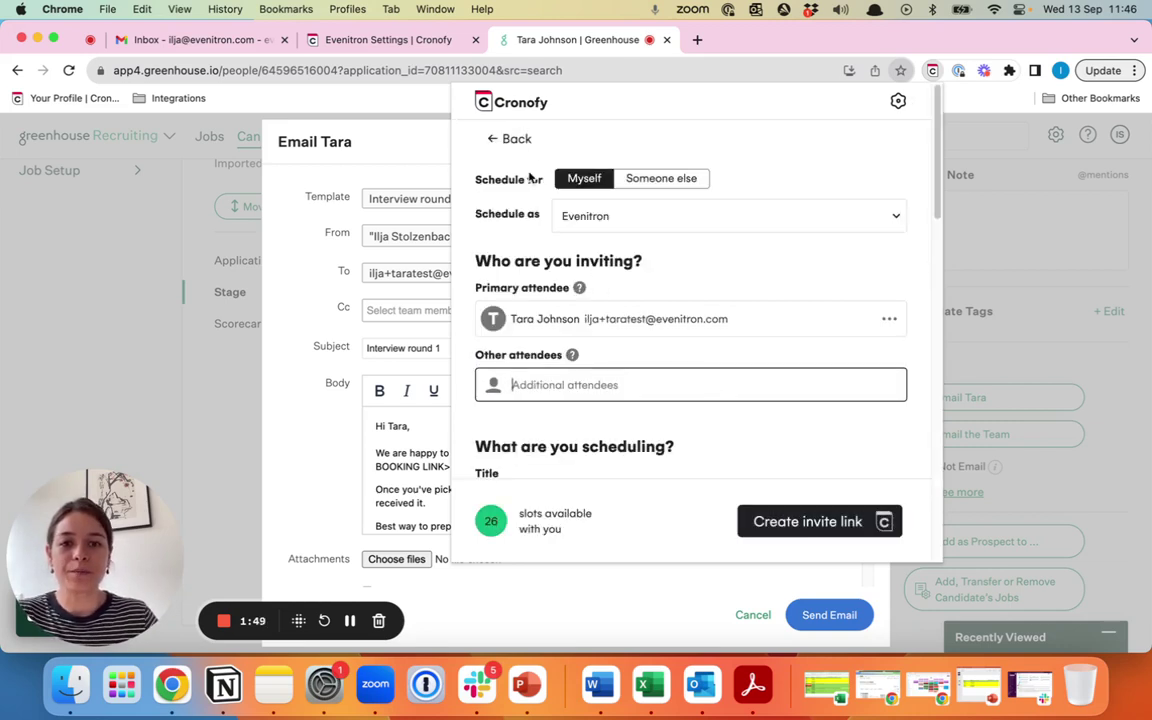
Try scheduling the request for someone else and return it to Myself
left_click(708, 310)
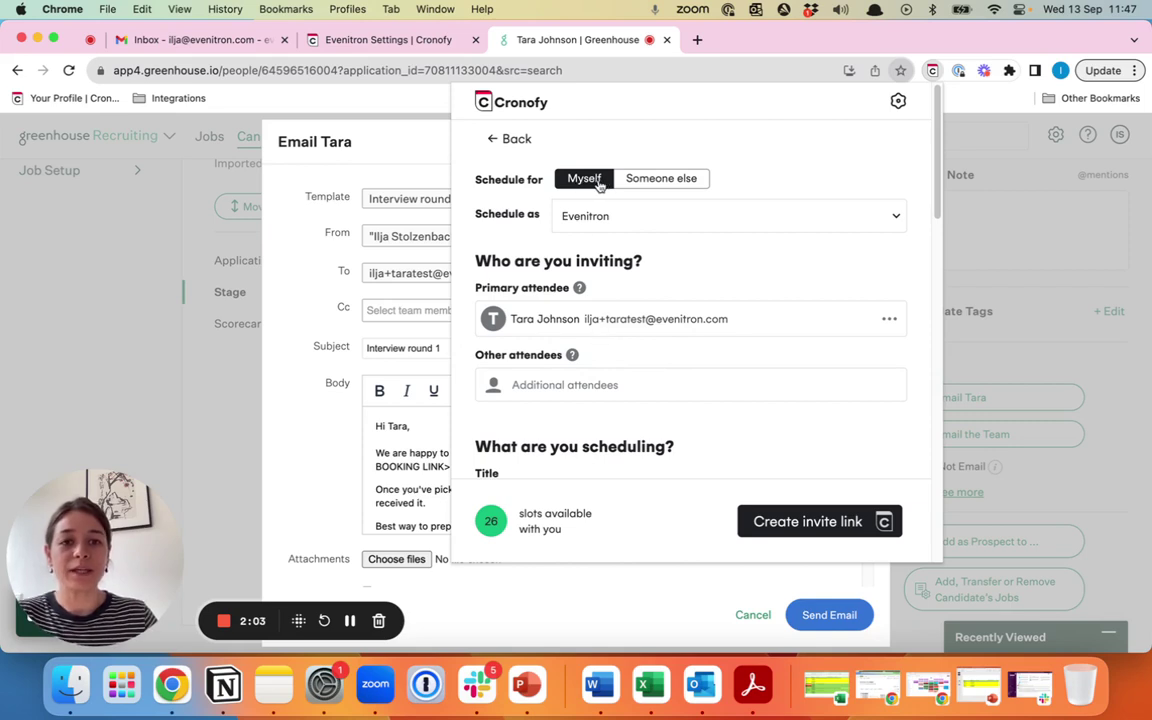
left_click(647, 182)
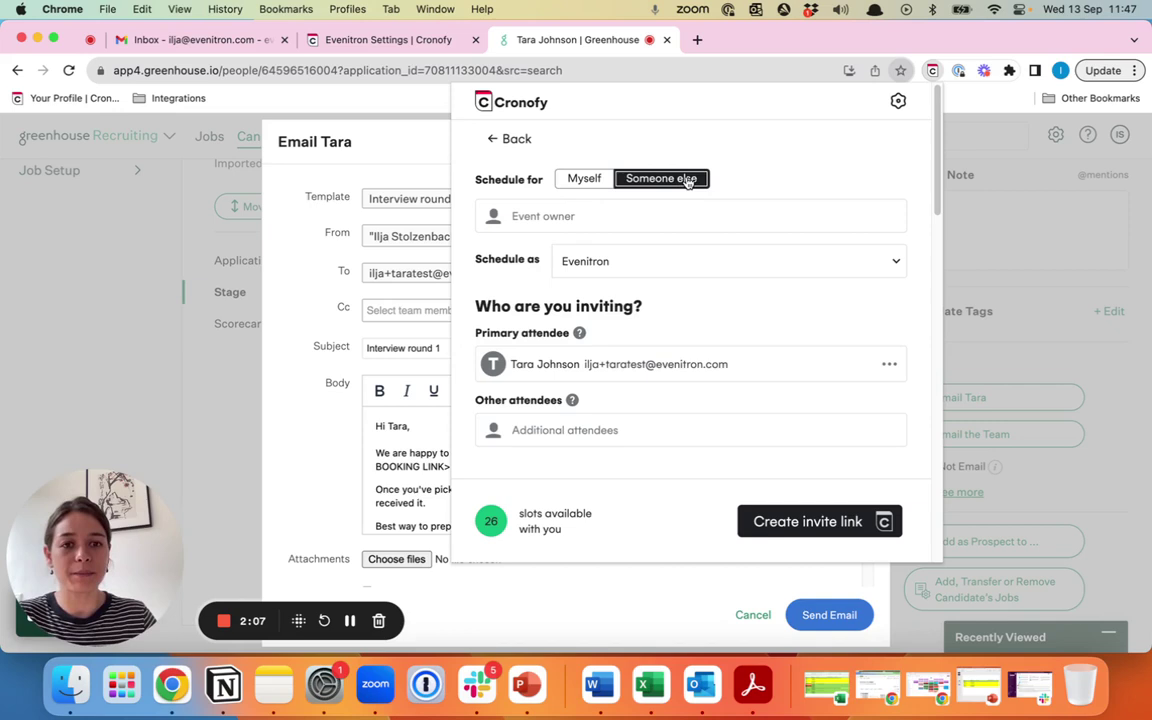
left_click(599, 180)
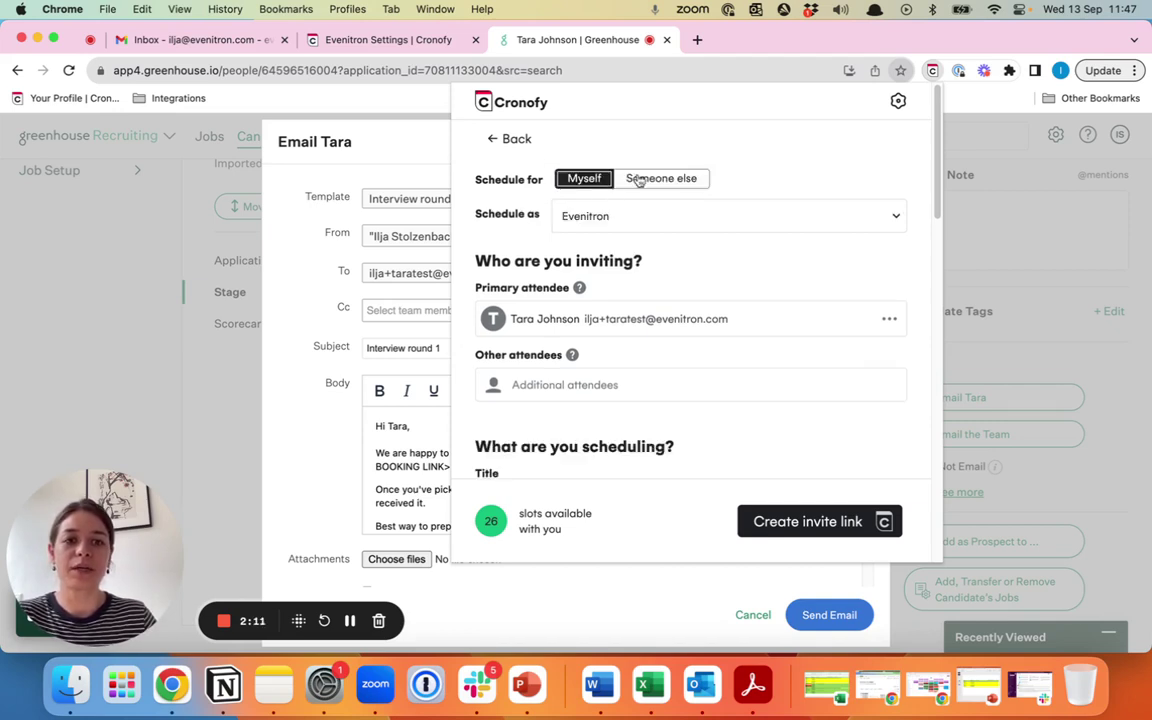
left_click(632, 179)
left_click(605, 177)
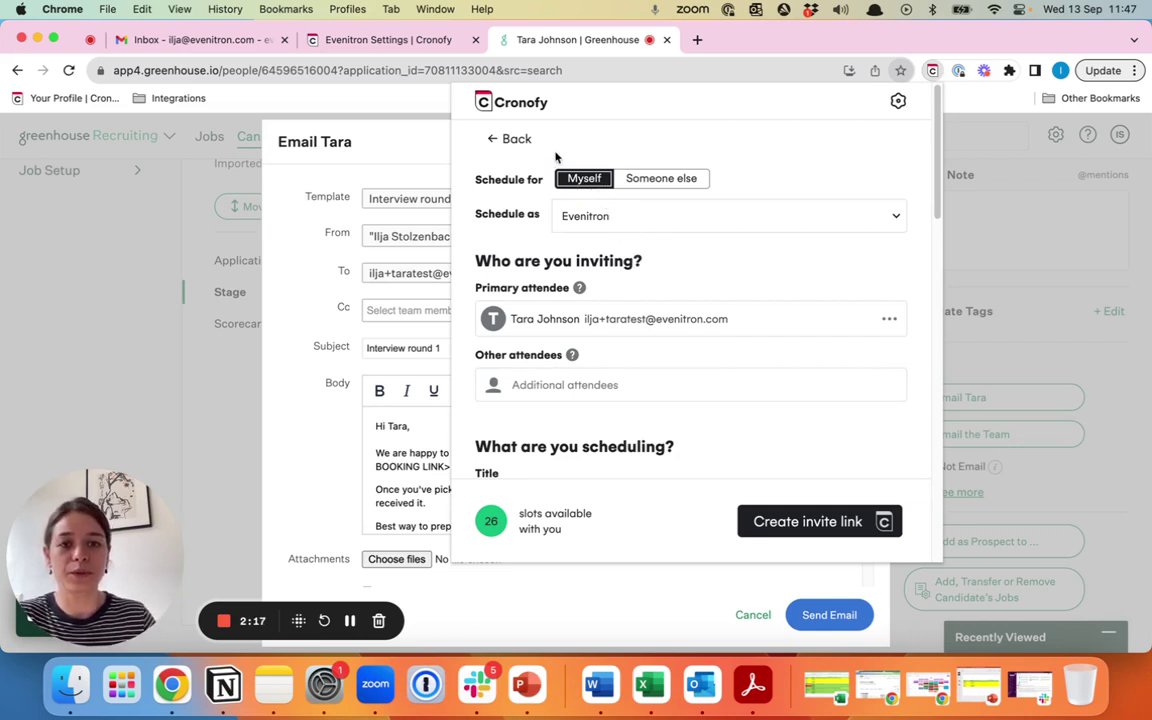
Review the request's title, location, duration, conferencing and description fields down to the availability options
scroll(760, 249, "down", 1)
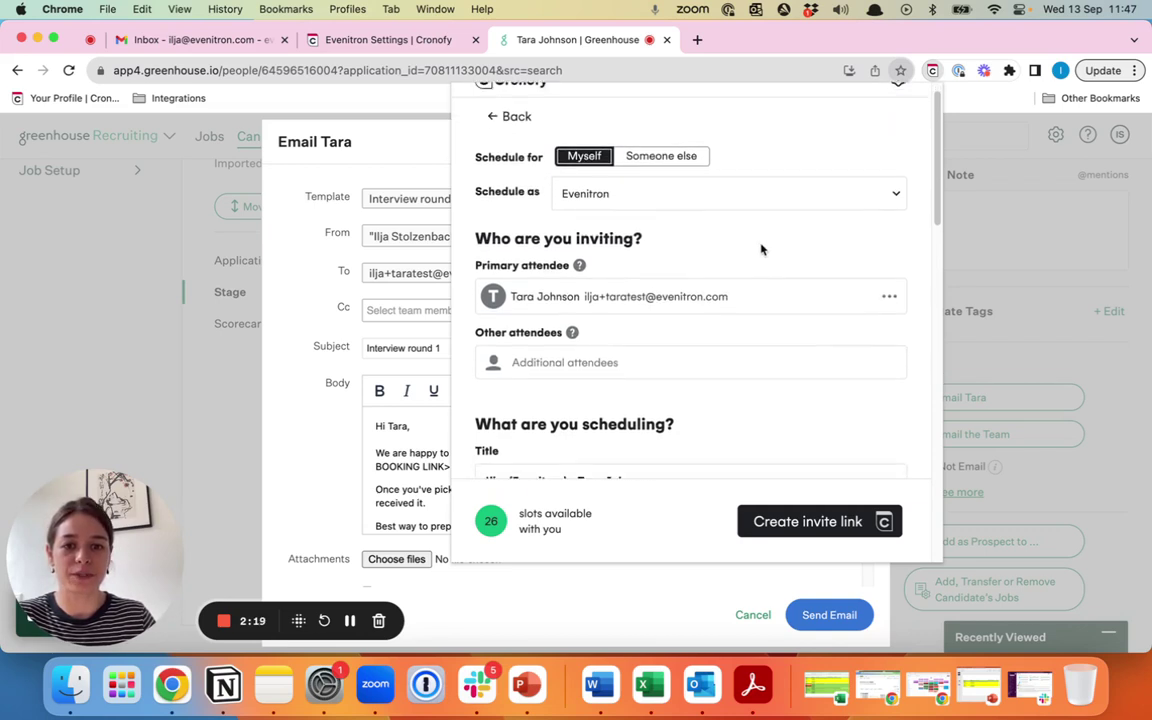
scroll(760, 249, "down", 5)
scroll(766, 256, "down", 2)
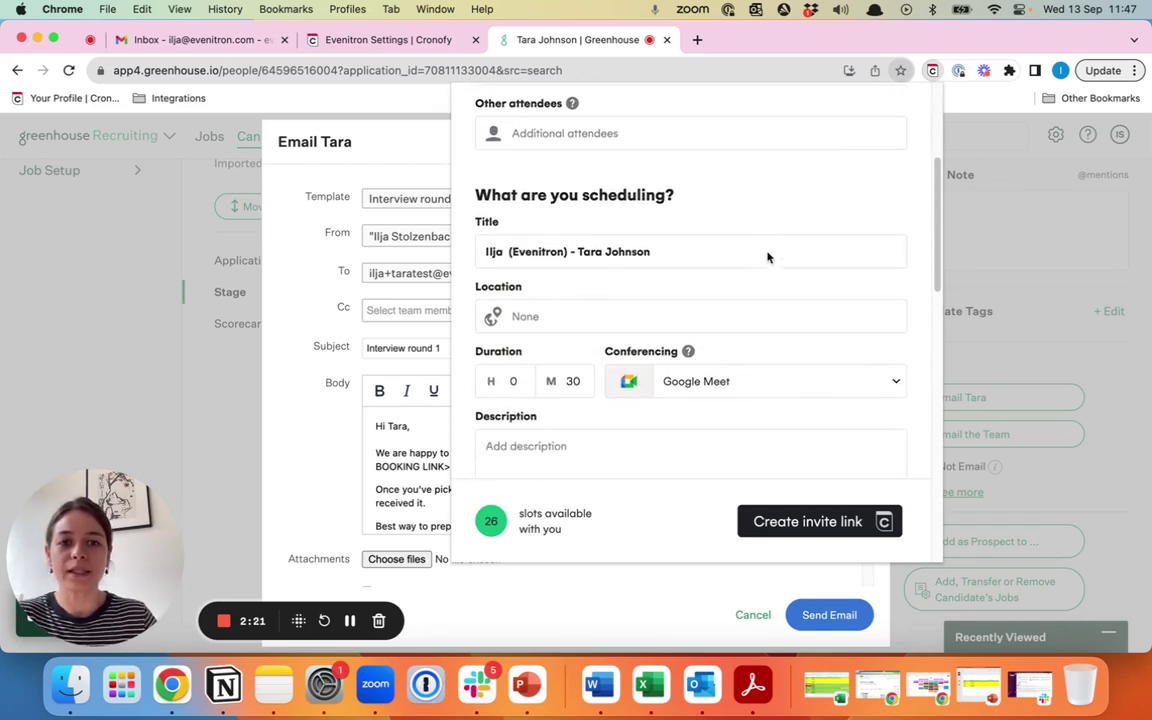
scroll(767, 257, "down", 3)
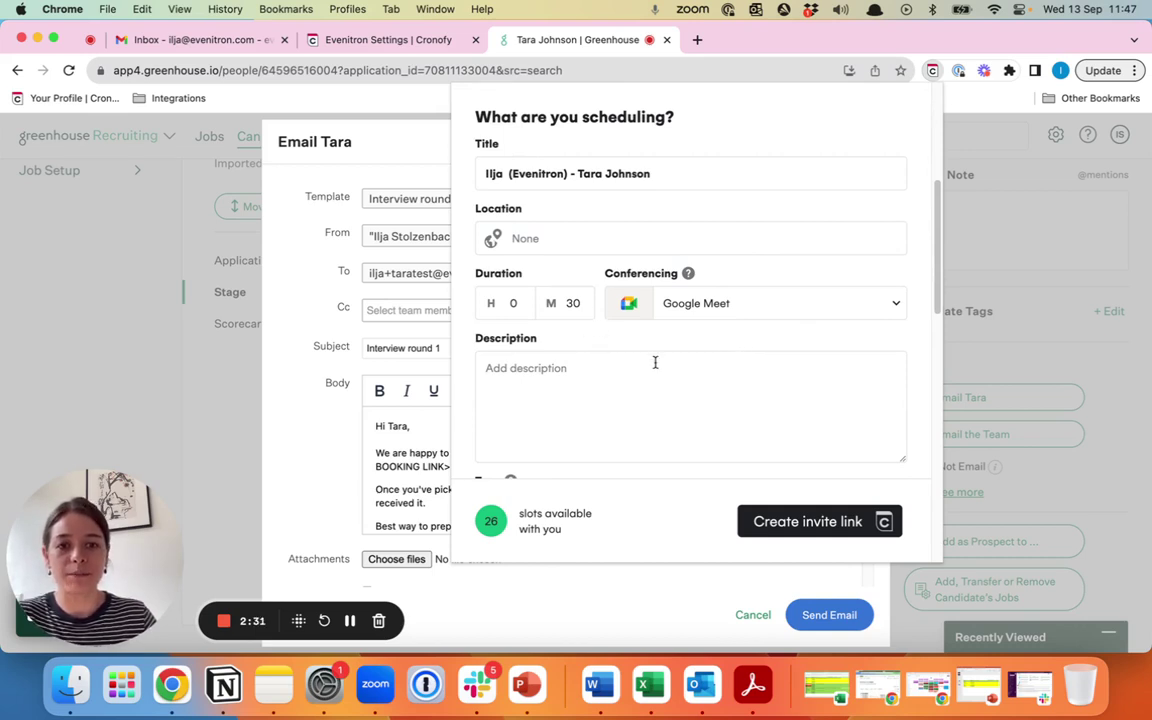
scroll(754, 325, "down", 10)
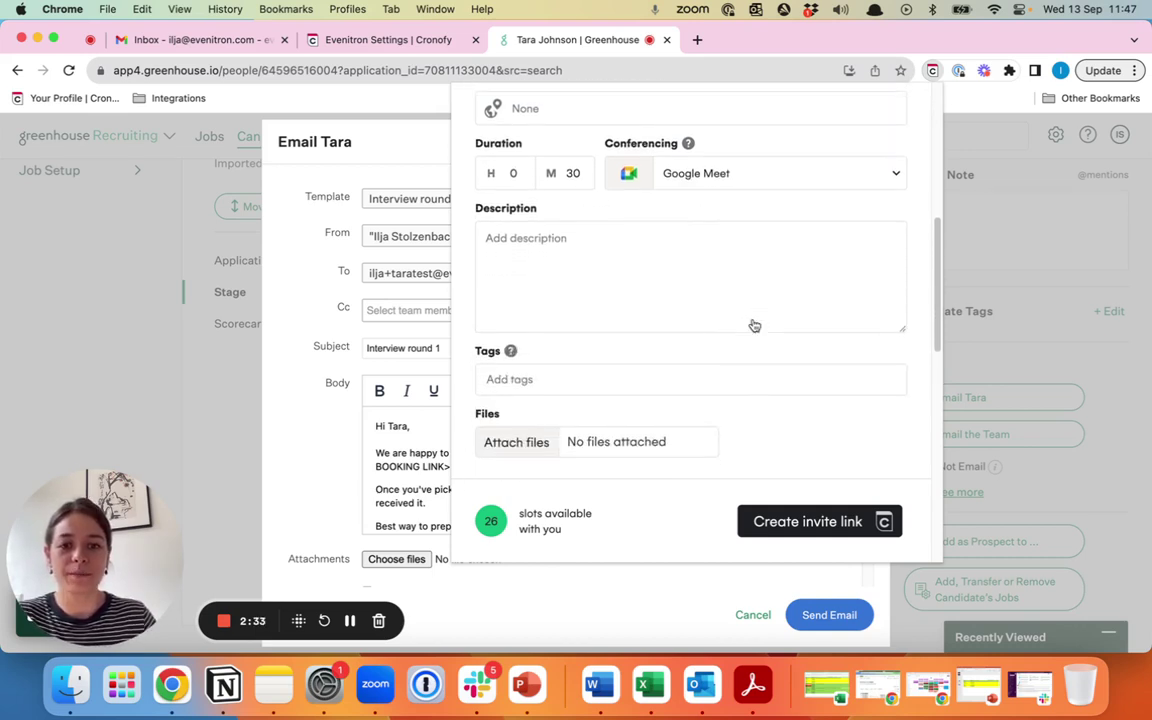
scroll(754, 323, "down", 6)
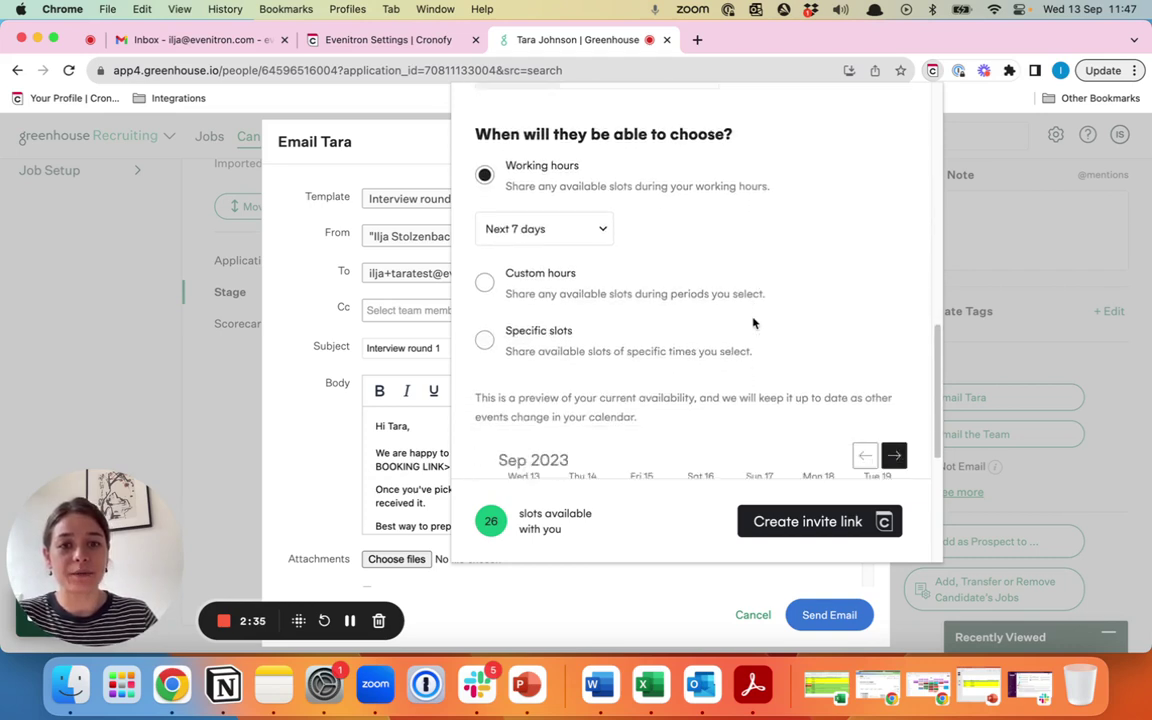
scroll(754, 323, "up", 1)
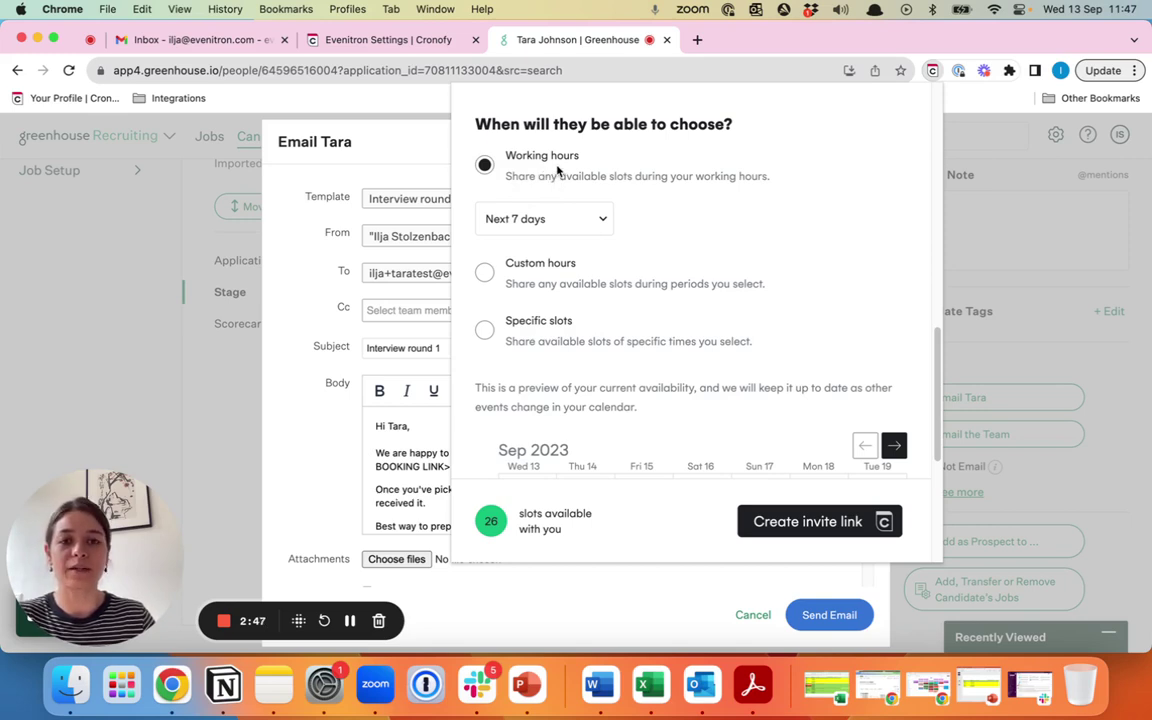
Try offering specific slots and return to working hours within the next 7 days
left_click(483, 331)
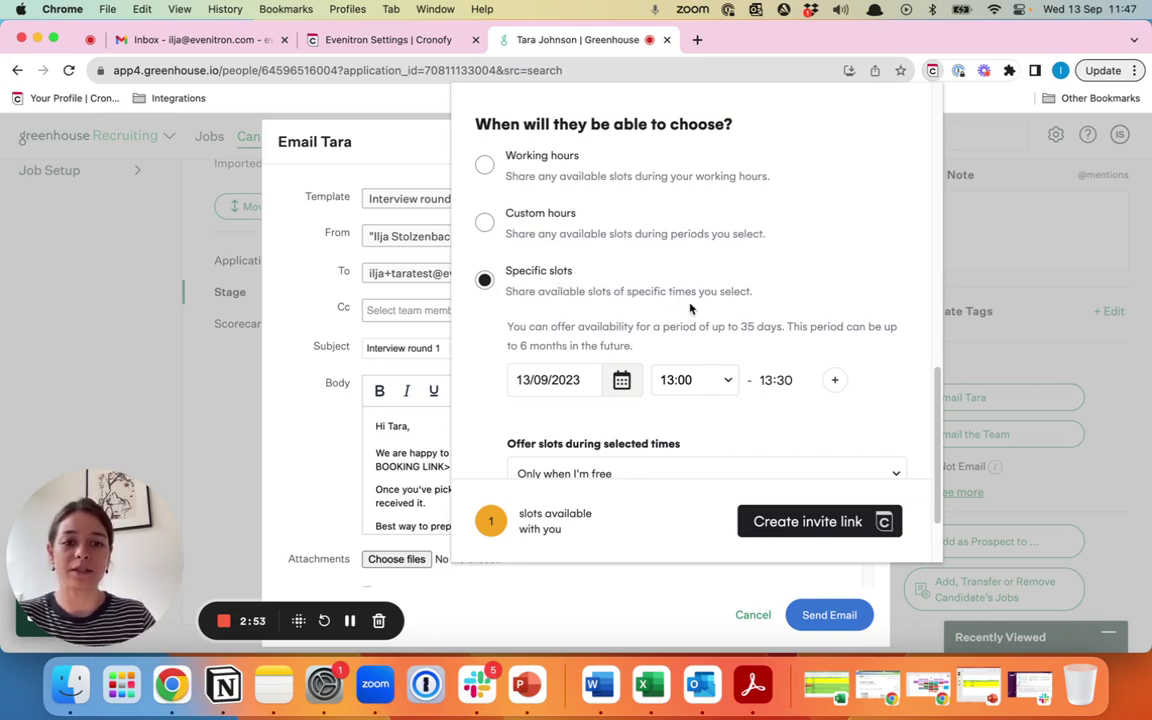
left_click(485, 166)
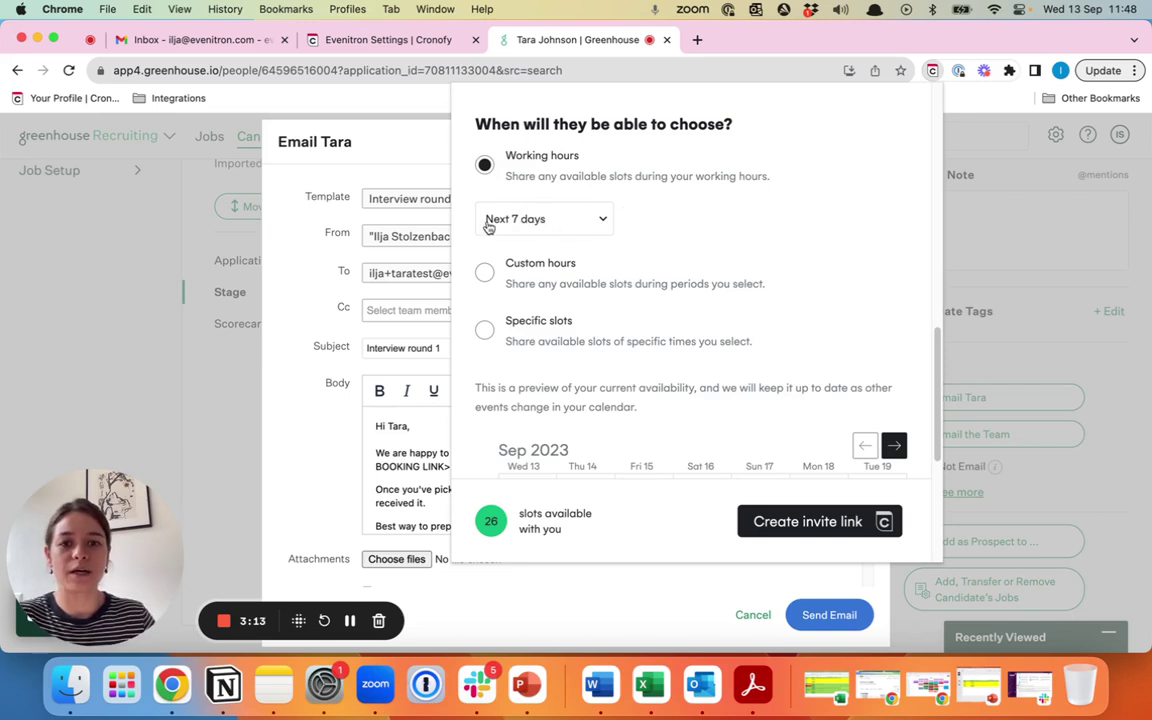
left_click(543, 222)
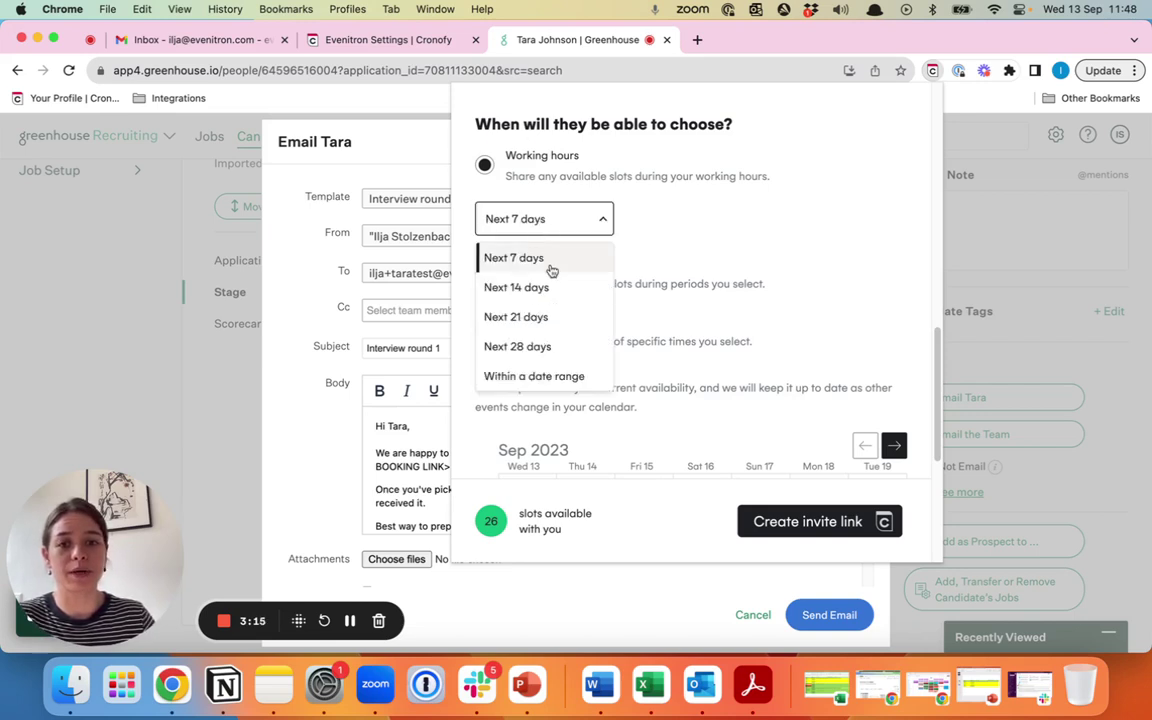
left_click(548, 260)
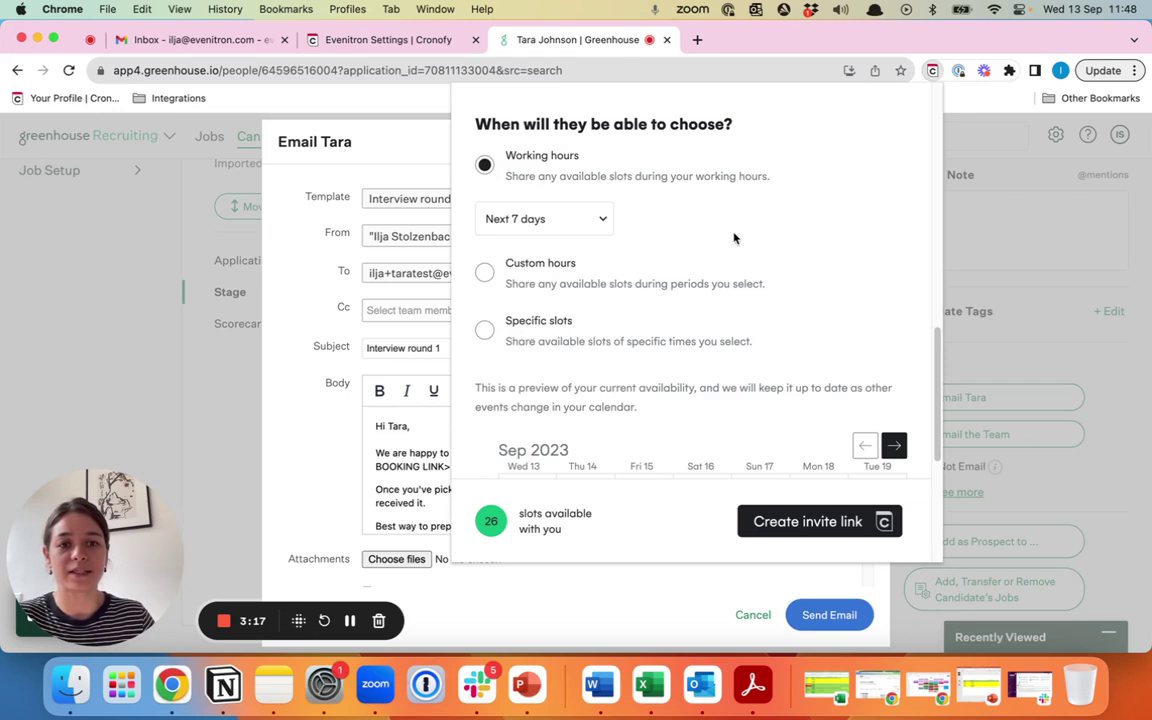
Try extending the working-hours availability to the next 14 days and set it back to the next 7 days
left_click(543, 220)
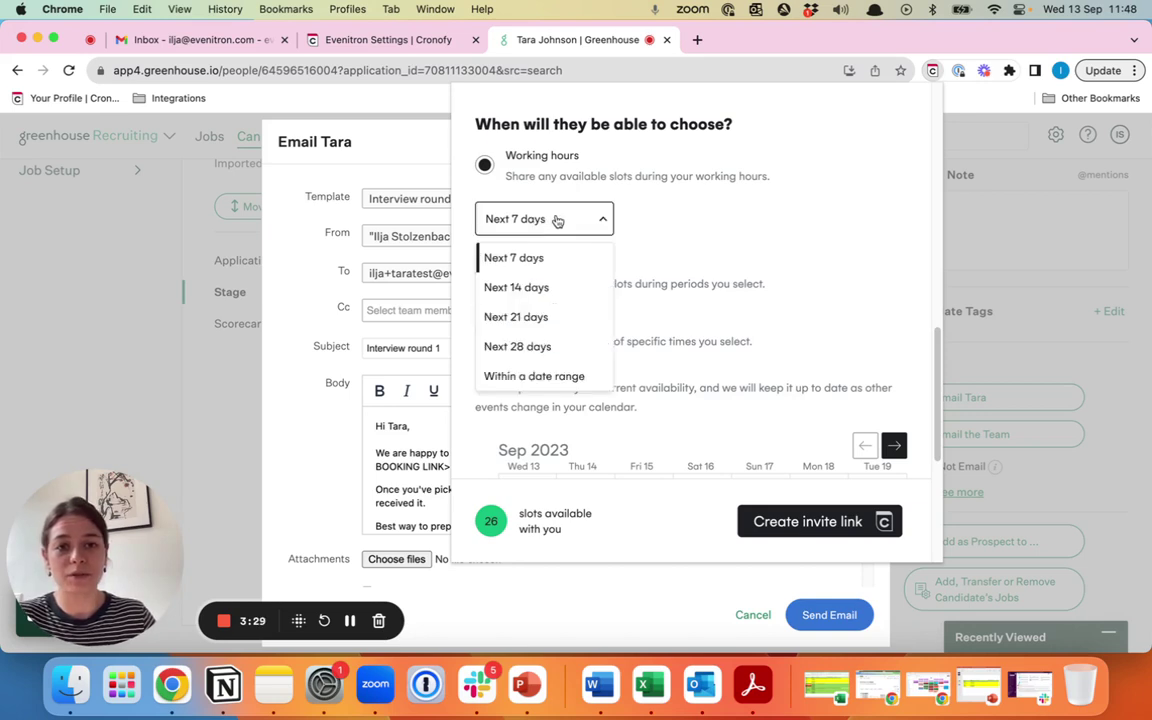
left_click(518, 290)
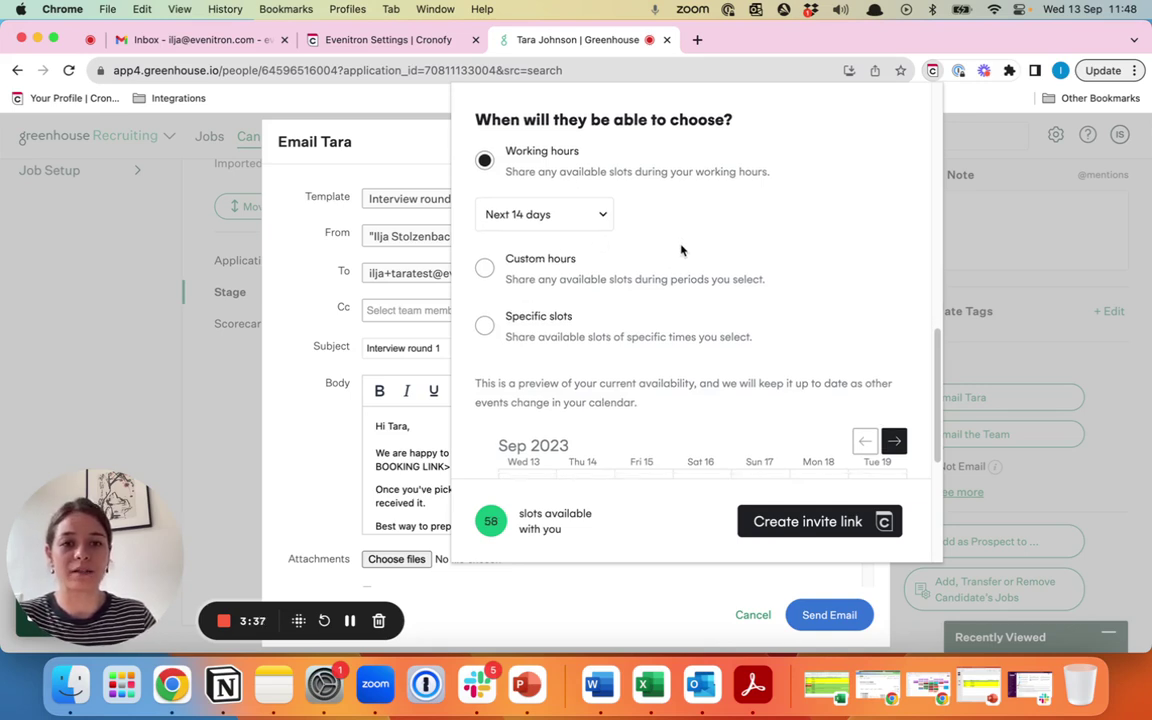
scroll(681, 251, "down", 1)
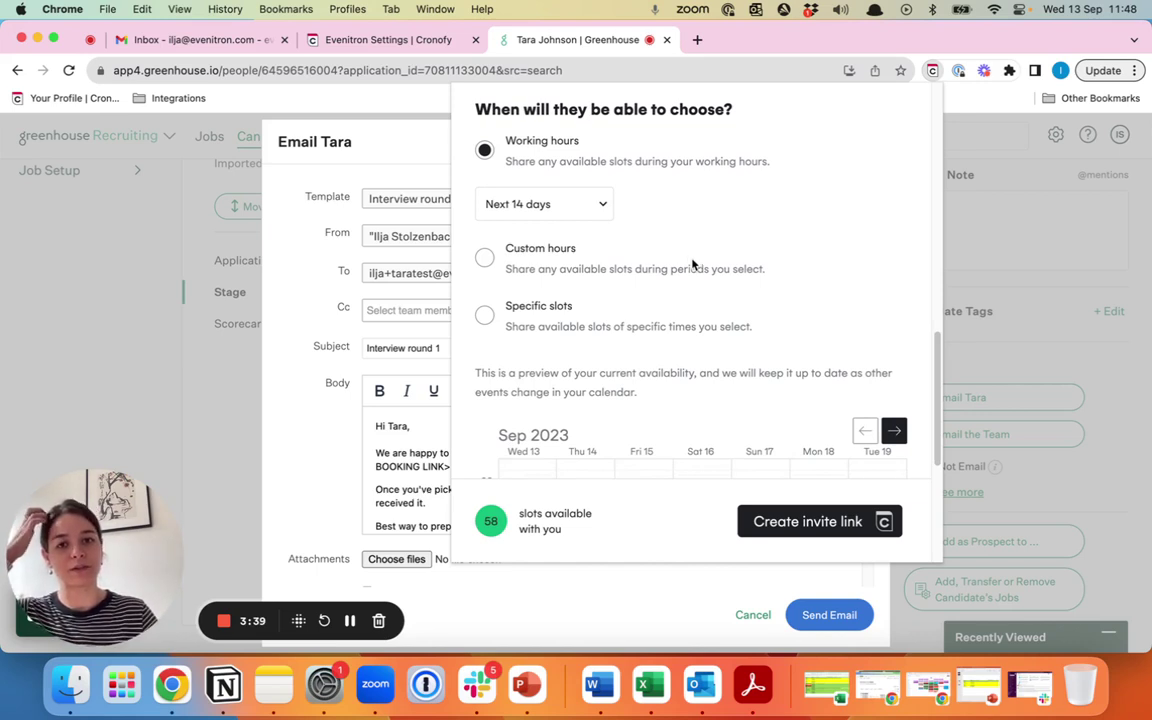
left_click(568, 204)
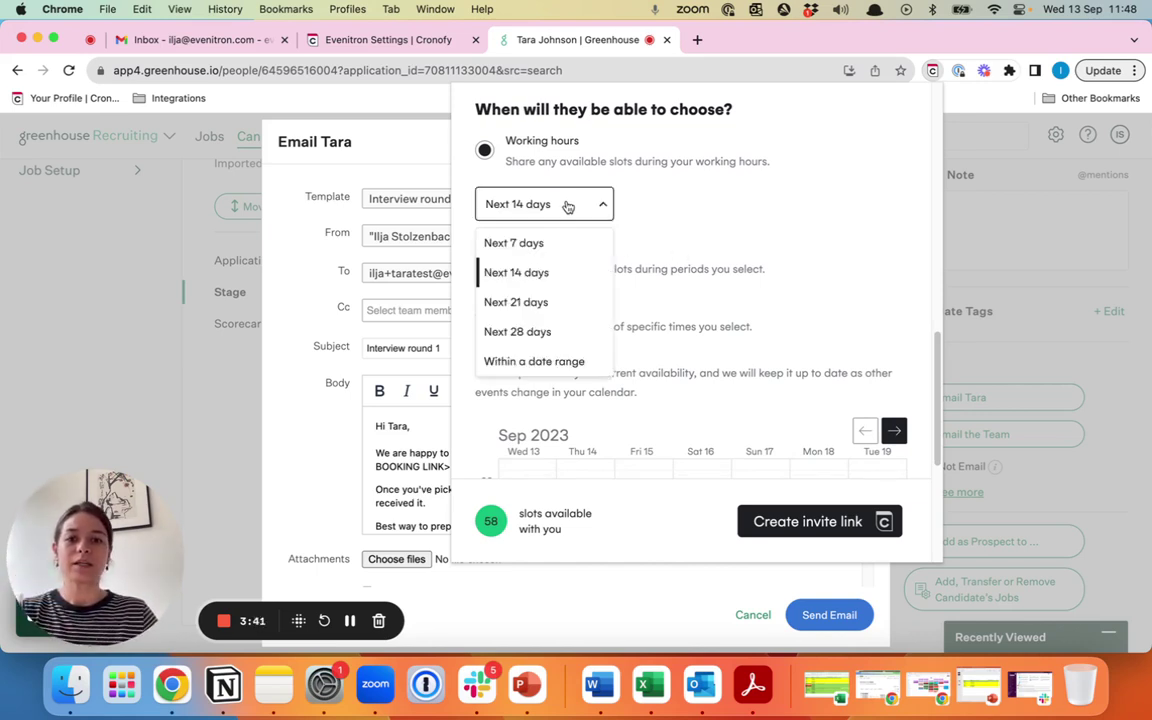
left_click(569, 238)
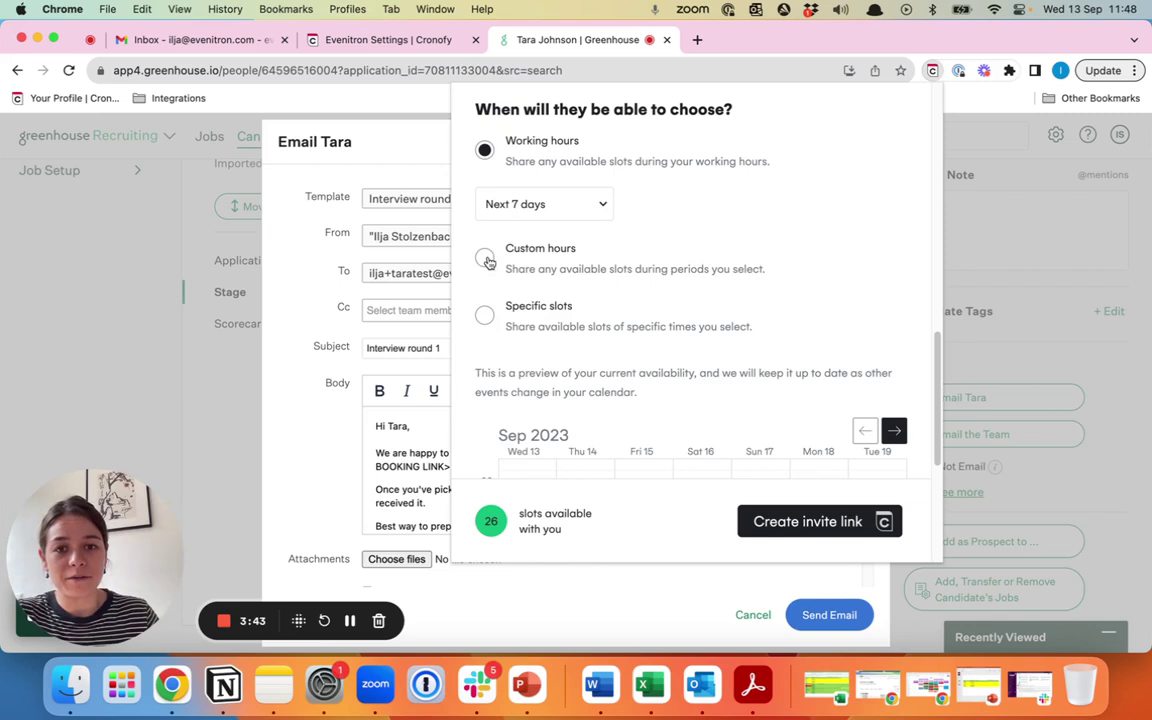
Offer custom hours on Friday 15 September from 09:00 to 13:00 and Tuesday 19 September from 12:30 to 17:00
left_click(485, 259)
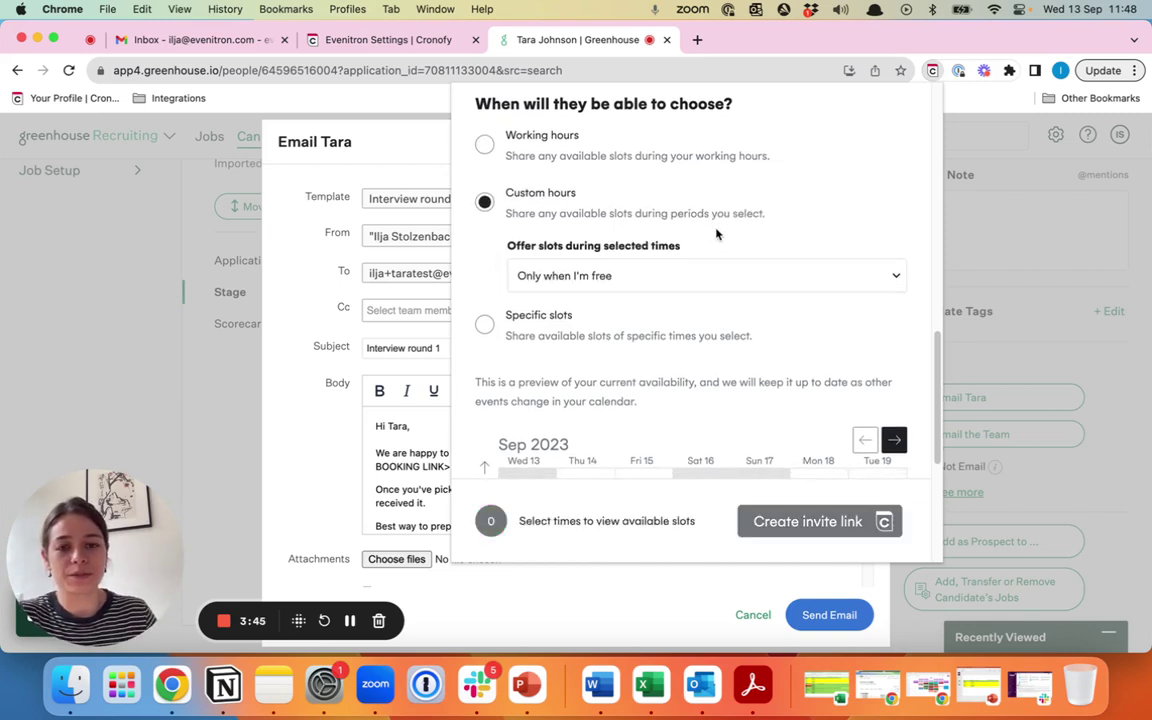
scroll(716, 234, "down", 5)
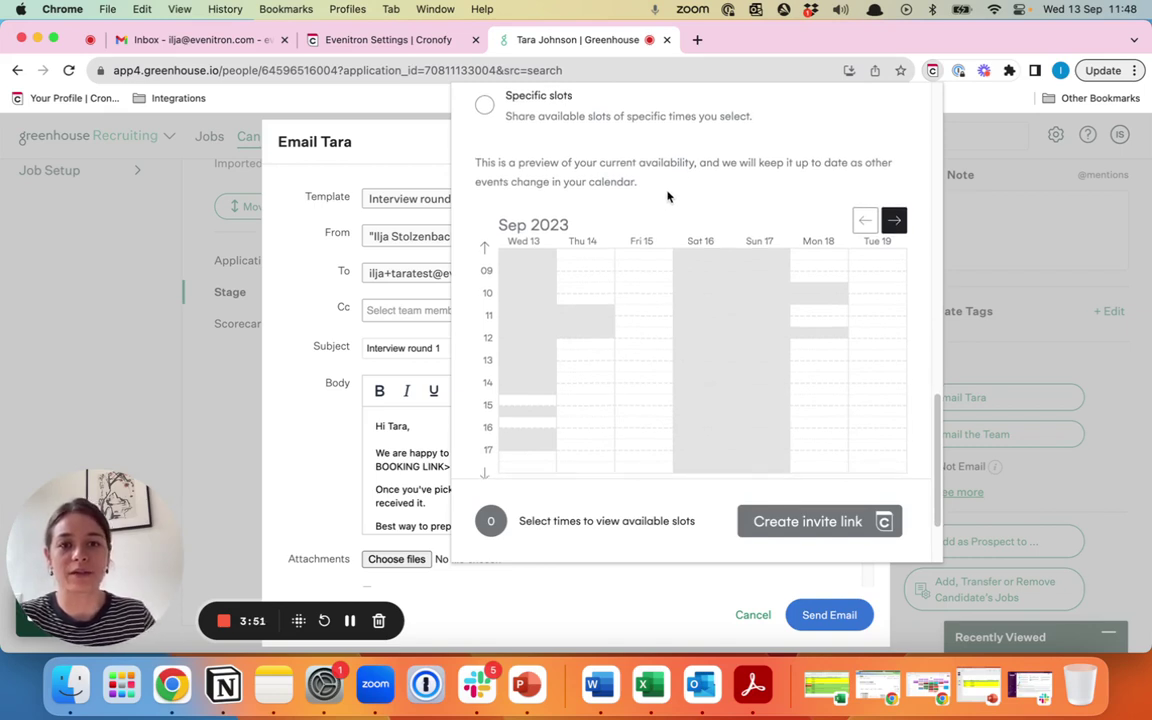
scroll(669, 196, "down", 2)
scroll(669, 196, "down", 1)
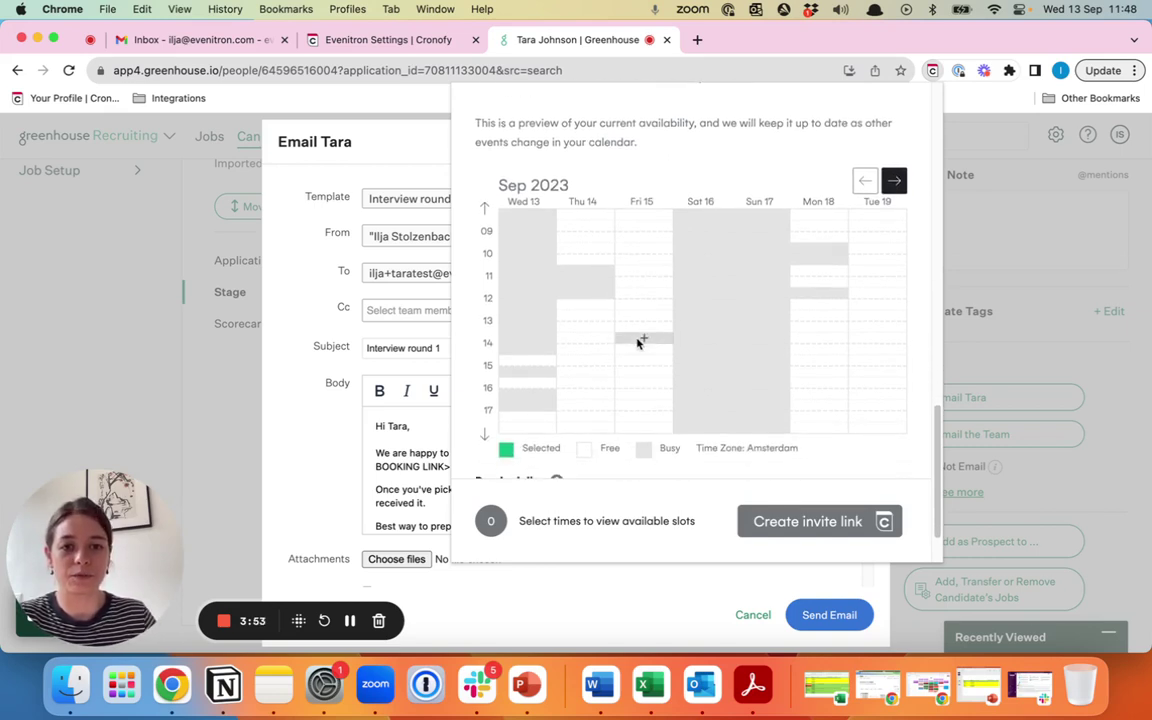
left_click_drag(629, 242, 633, 318)
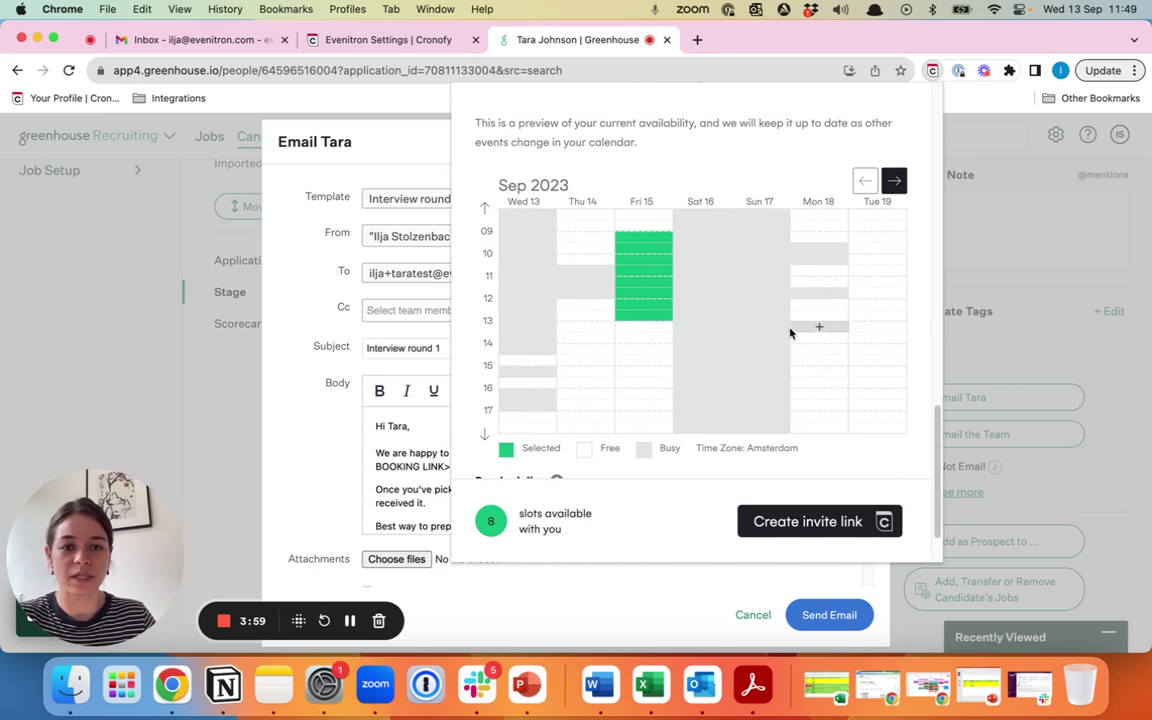
left_click_drag(878, 322, 874, 408)
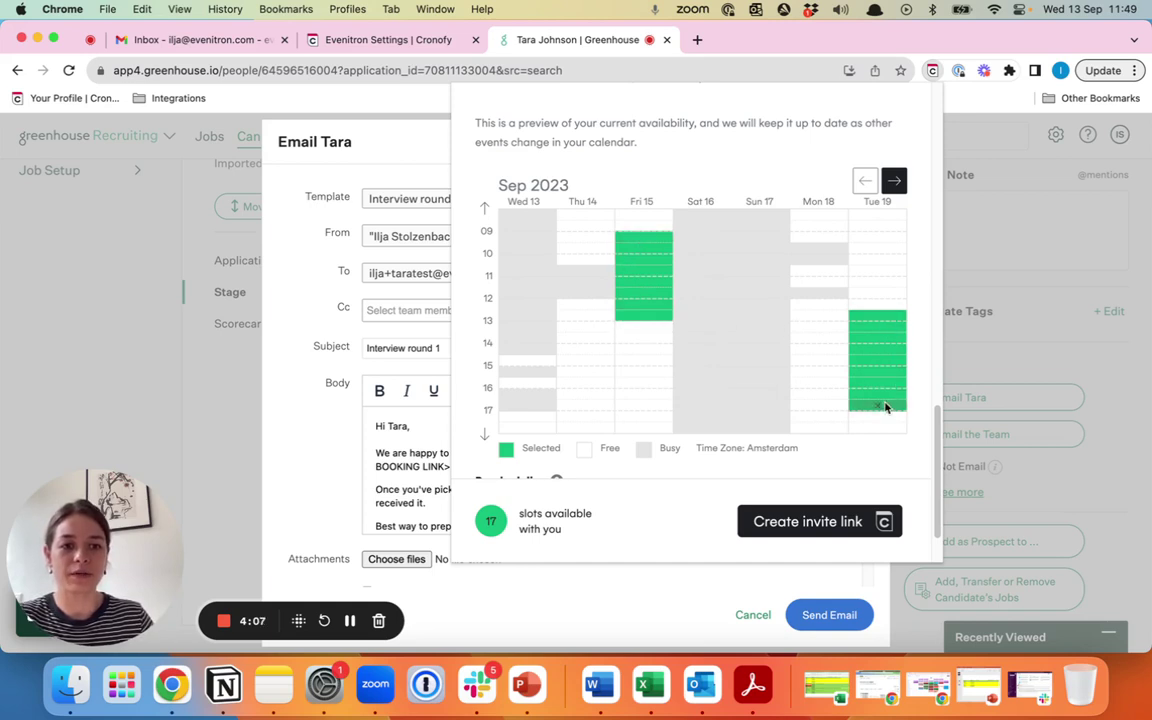
scroll(617, 345, "up", 1)
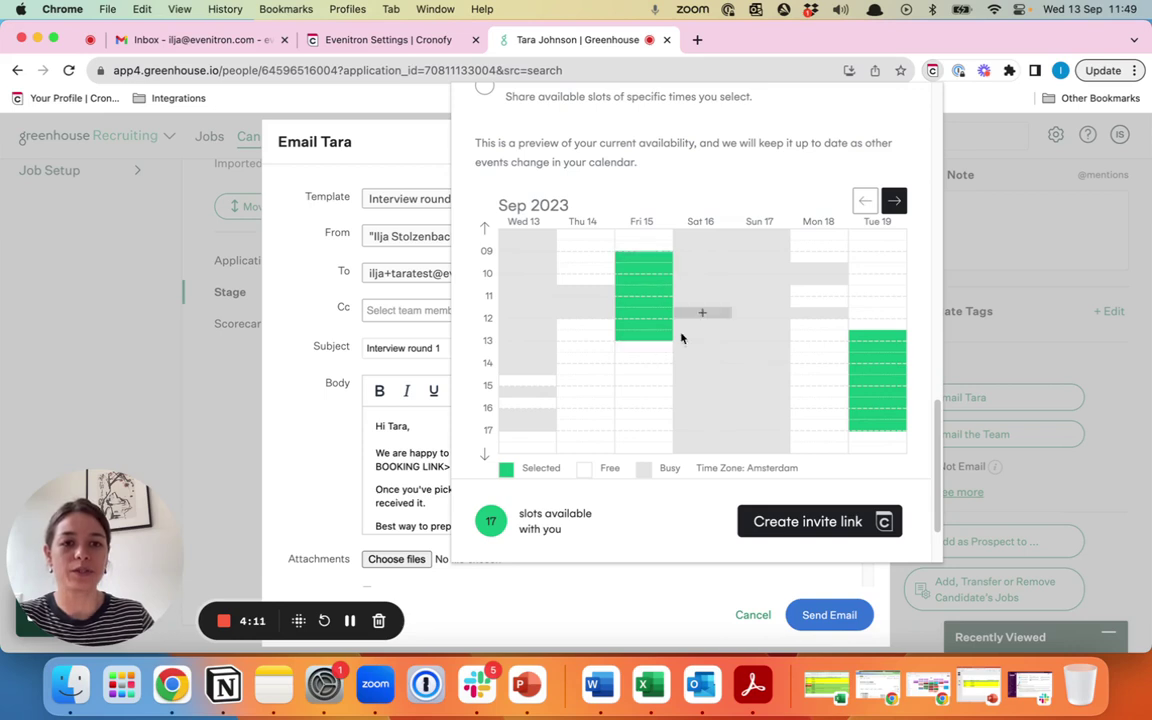
Try offering custom hours whether busy or not, covering Thursday 14 September from 09:00 to 13:00
scroll(645, 332, "up", 1)
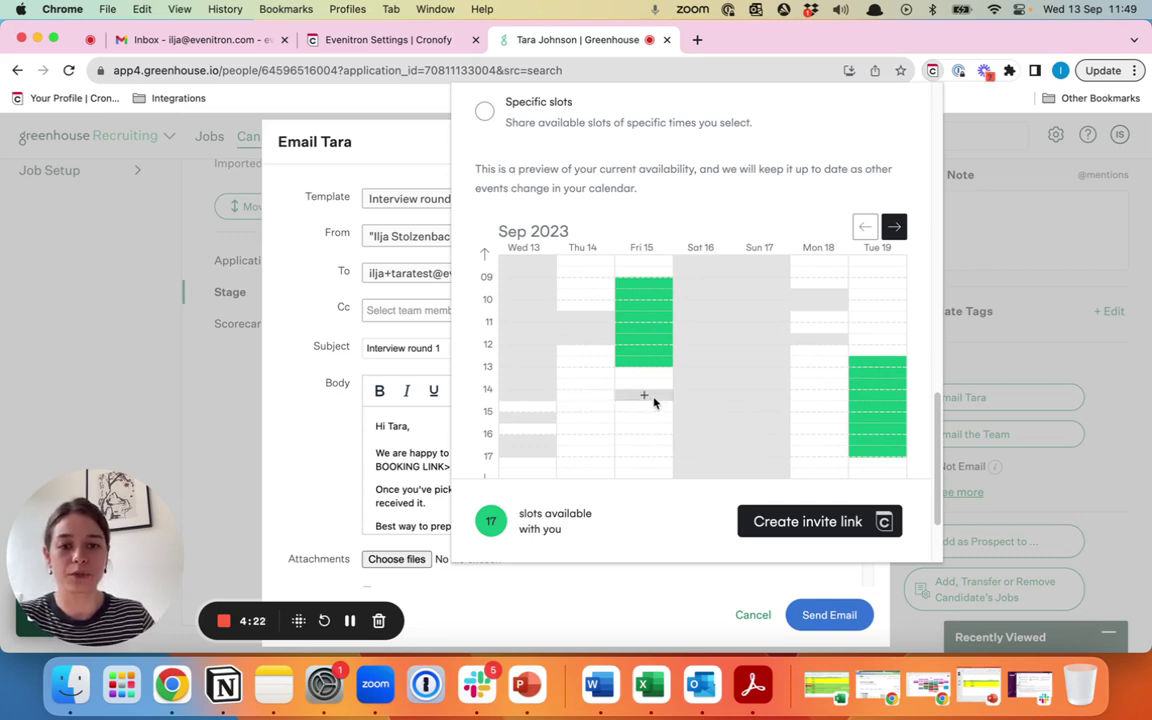
scroll(655, 398, "up", 3)
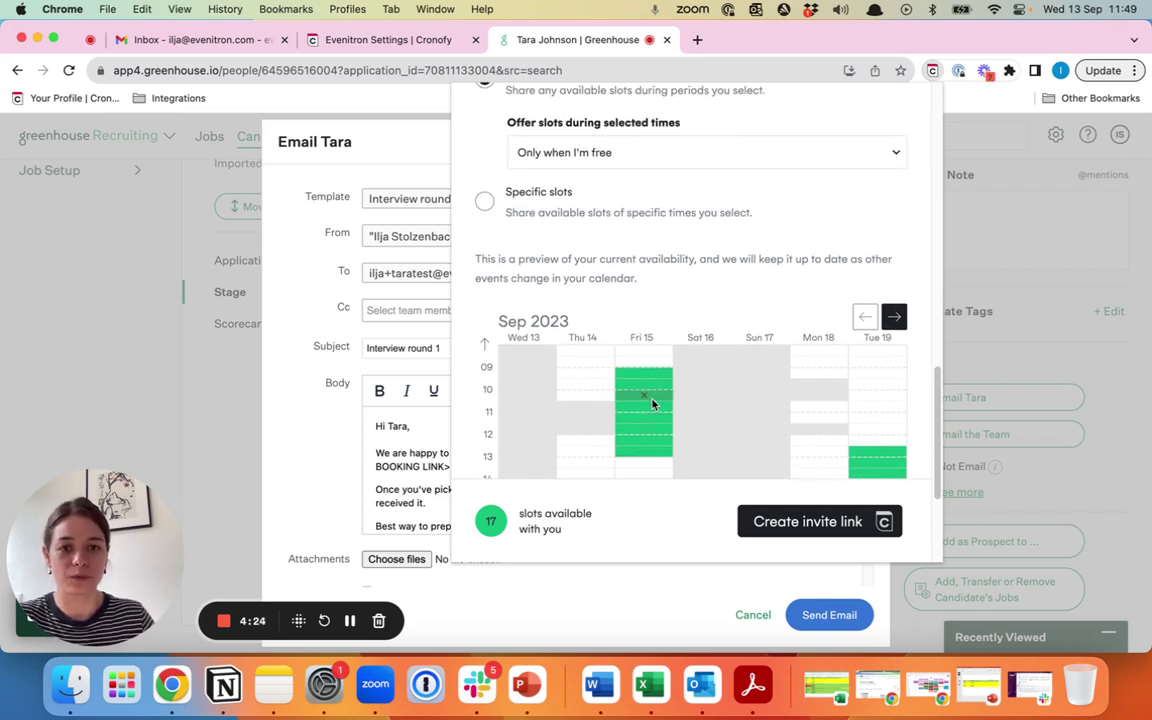
scroll(630, 350, "up", 1)
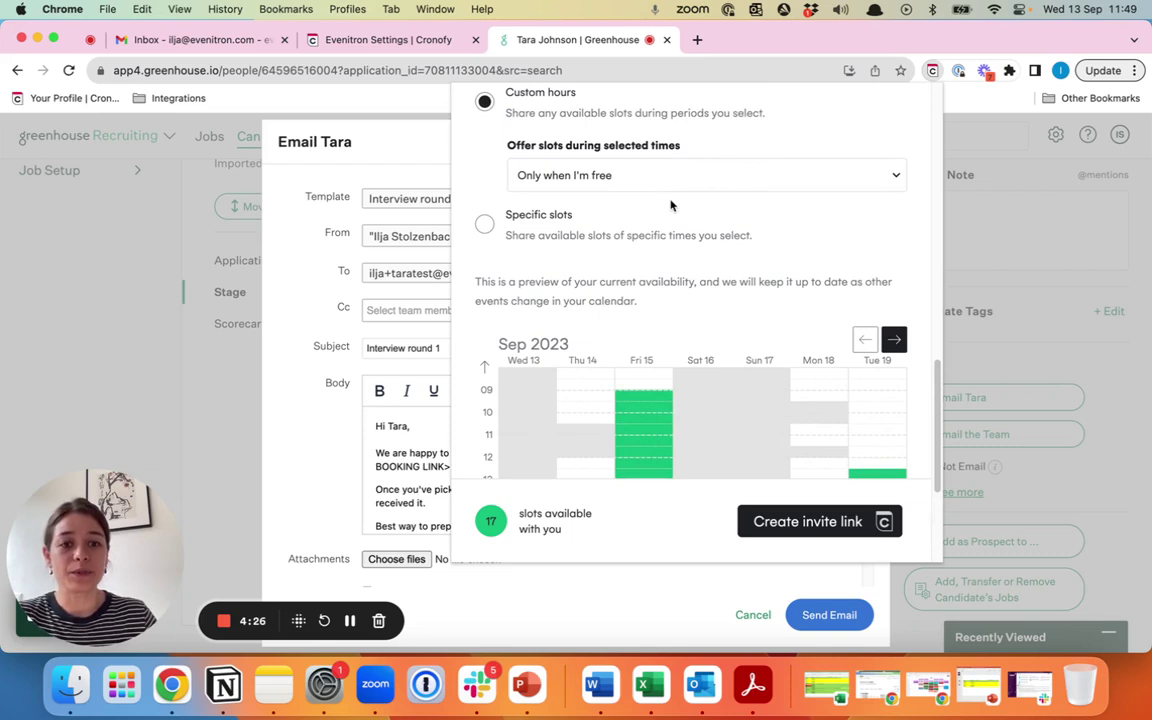
left_click(702, 178)
left_click(695, 244)
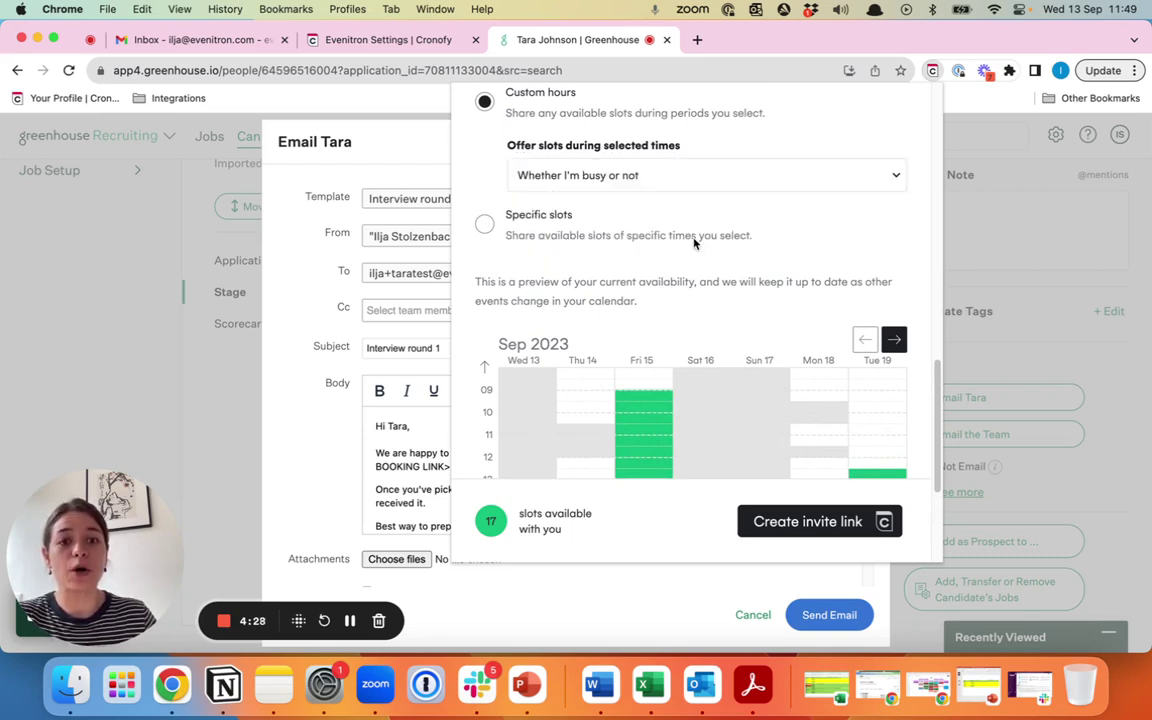
scroll(602, 265, "down", 3)
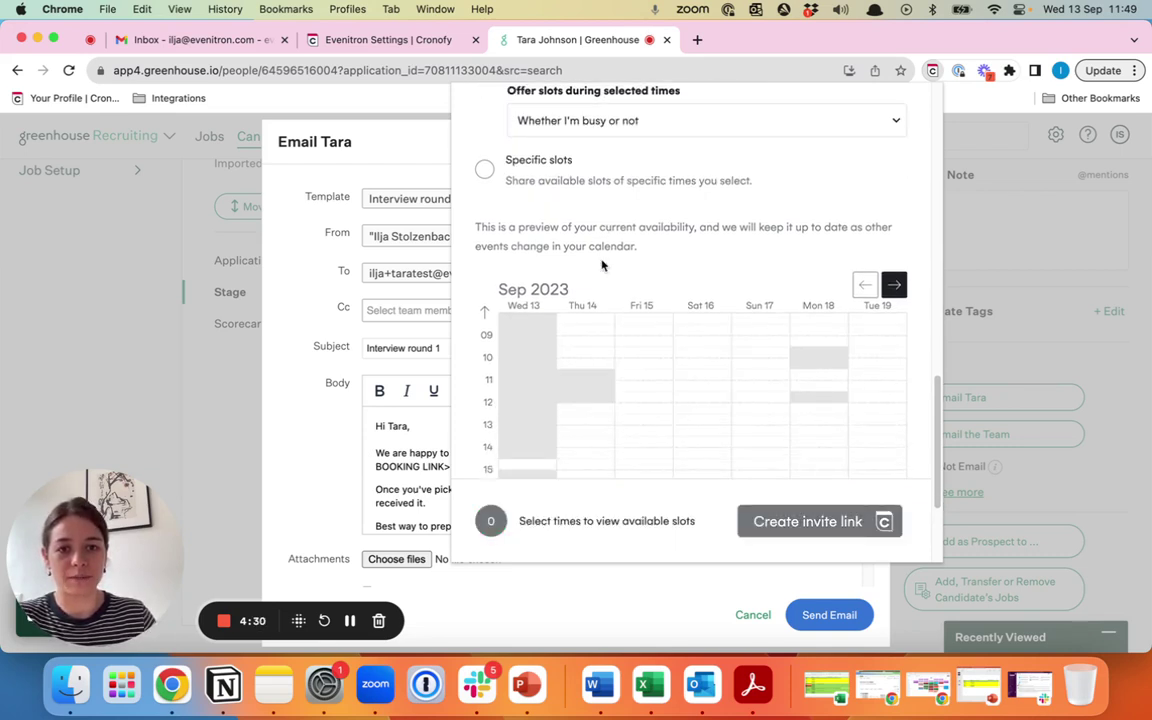
scroll(602, 265, "down", 2)
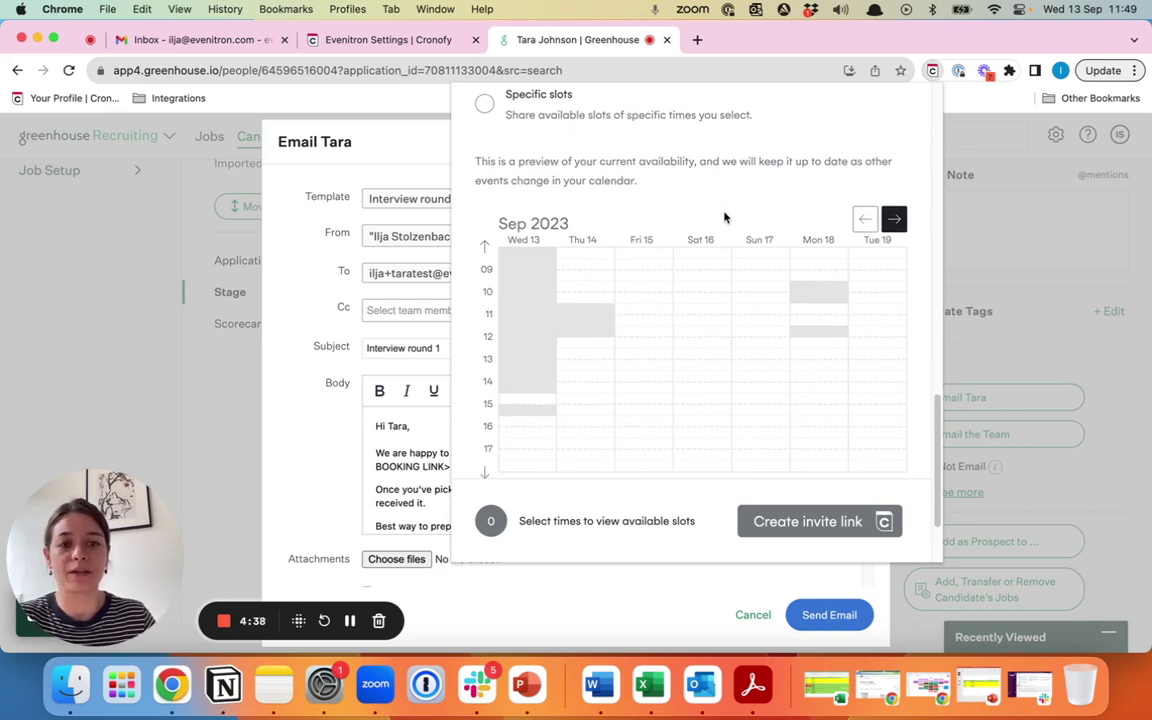
scroll(725, 216, "down", 1)
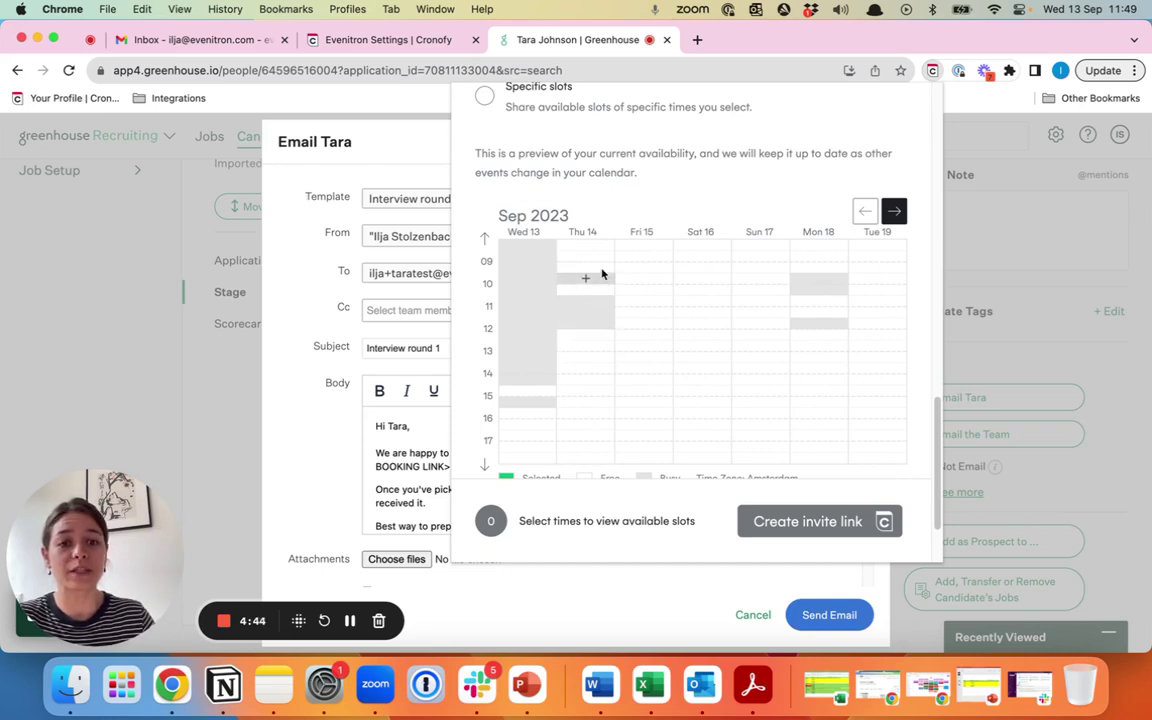
left_click_drag(603, 263, 600, 345)
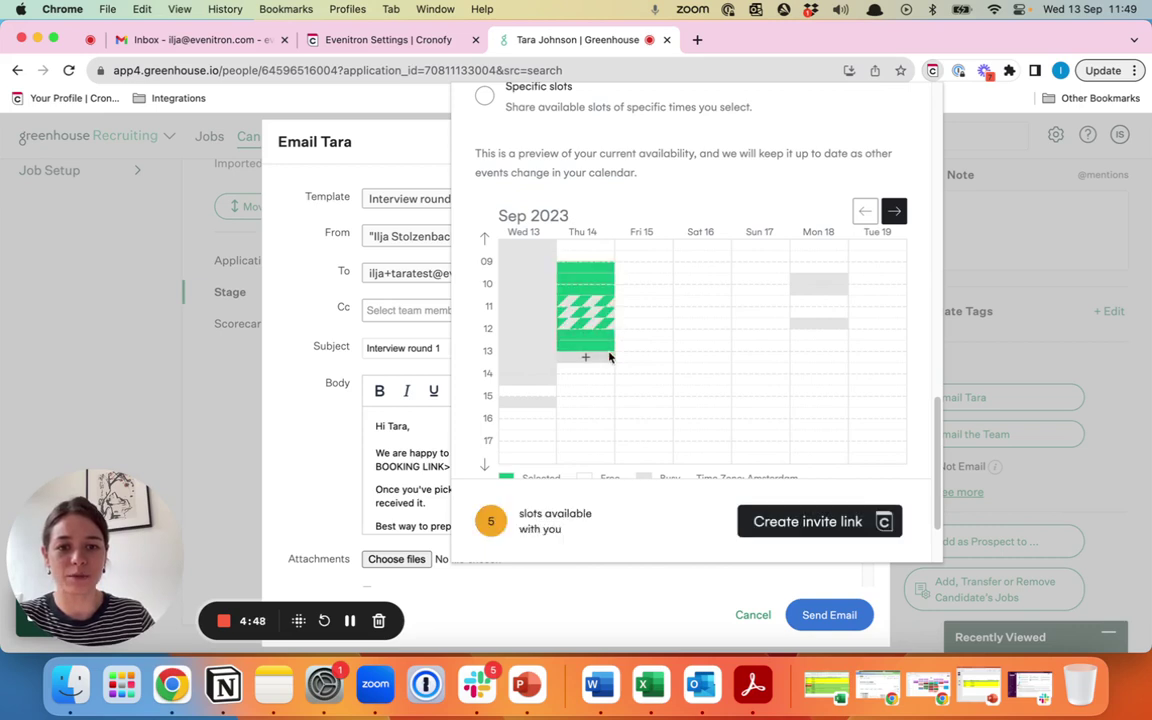
scroll(656, 305, "up", 3)
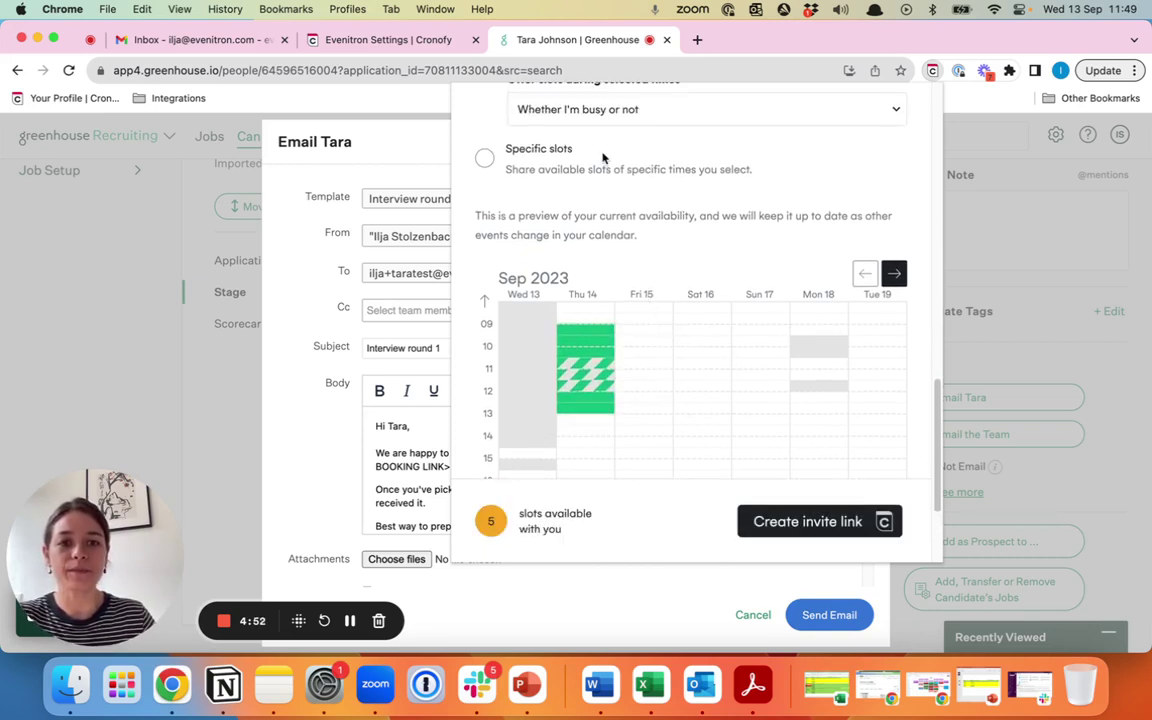
mouse_move(598, 362)
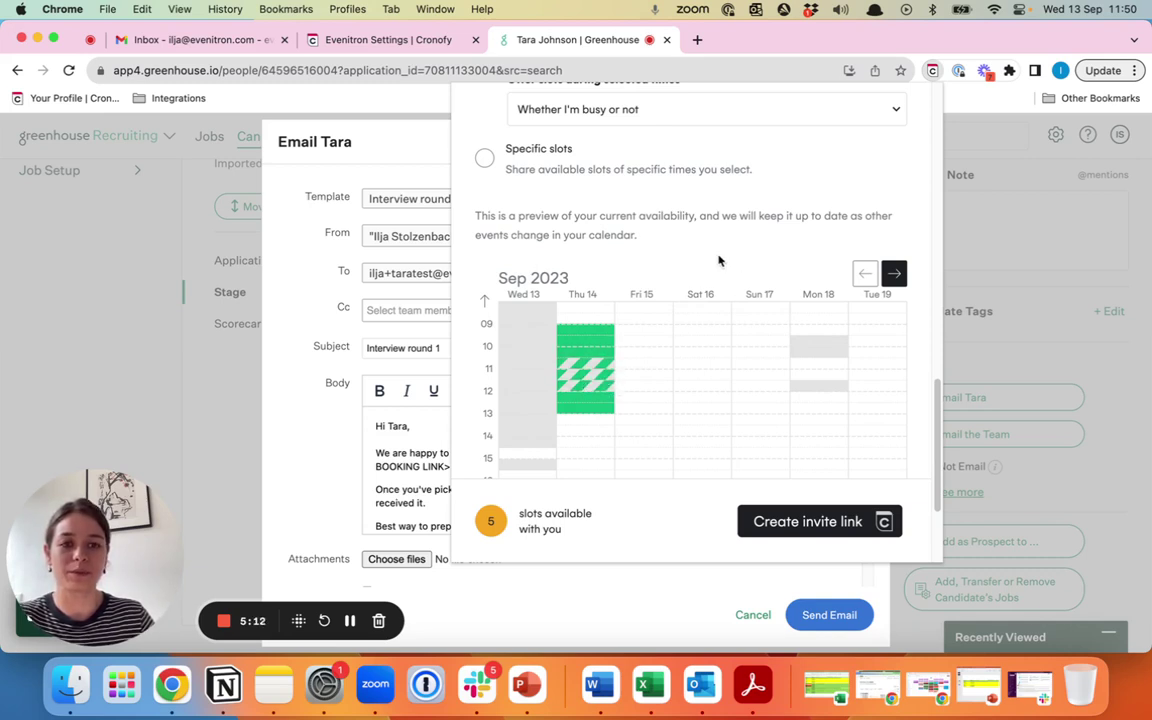
Try offering specific slots on 13/09/2023 starting at 13:15, 14:45 and 15:15
scroll(708, 253, "down", 1)
scroll(700, 260, "up", 5)
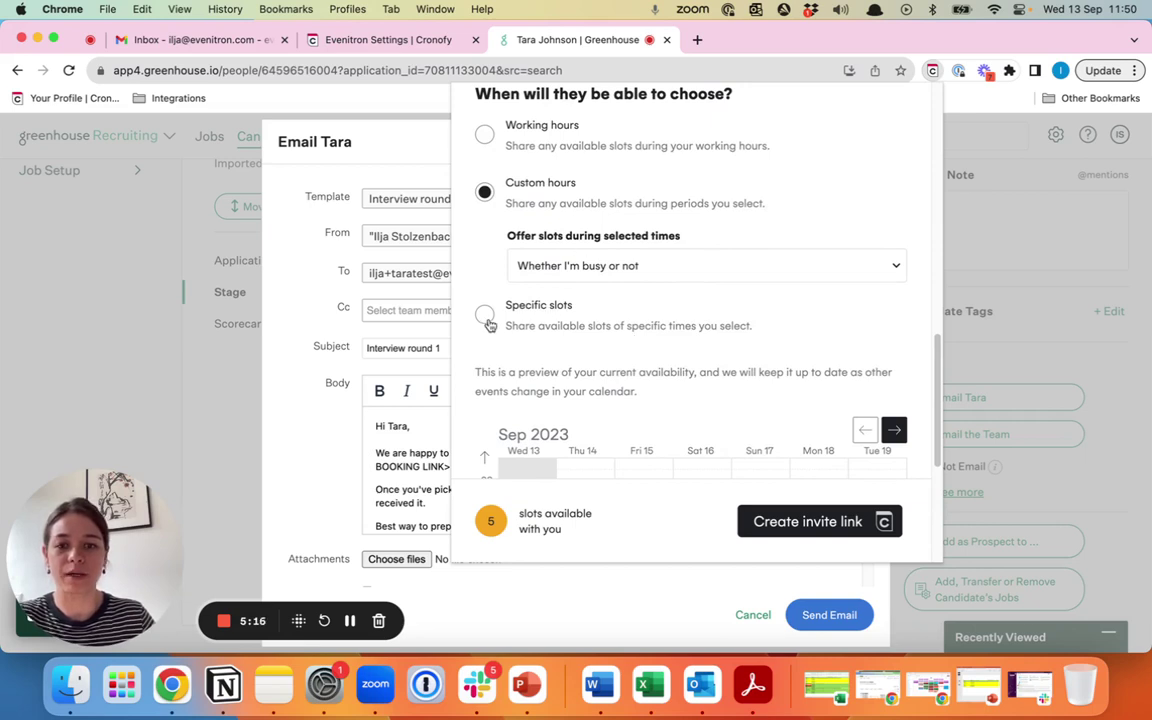
left_click(486, 316)
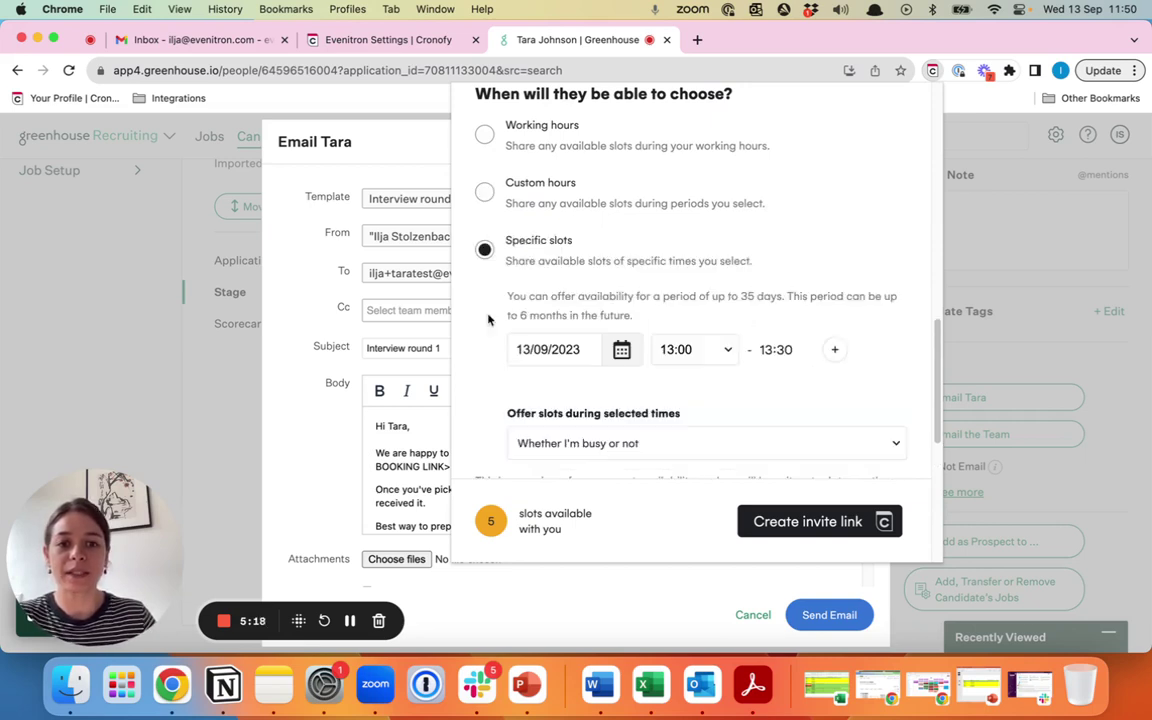
scroll(797, 238, "down", 2)
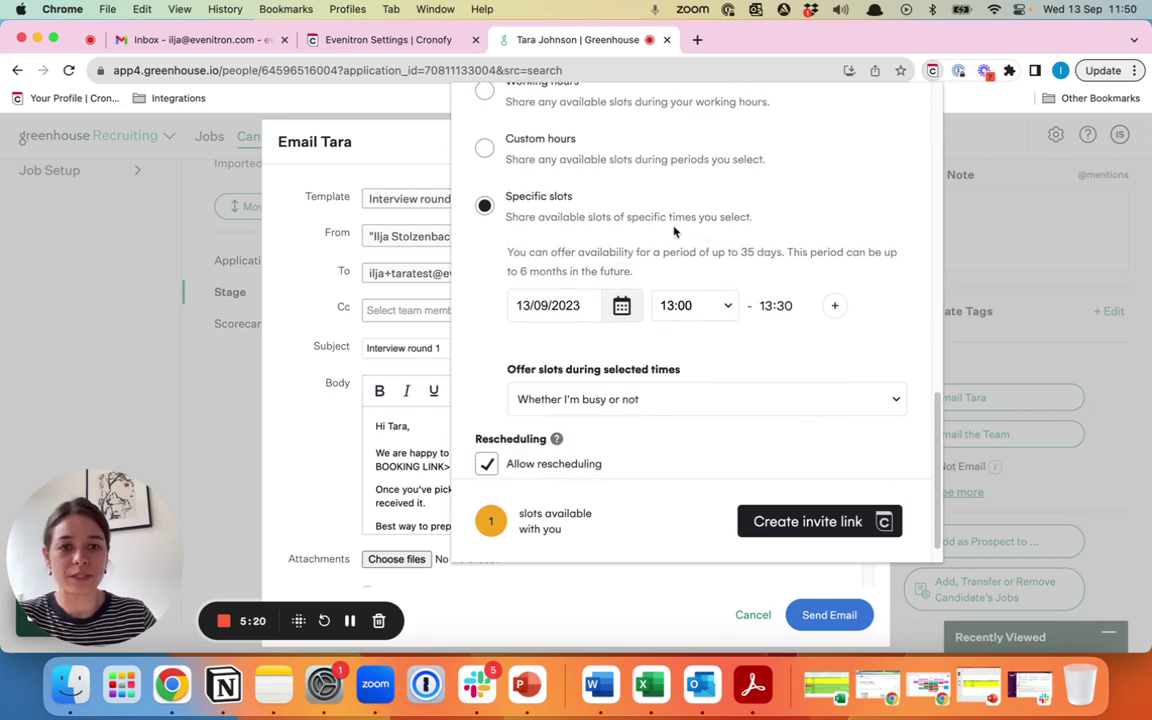
scroll(674, 231, "down", 1)
left_click(725, 281)
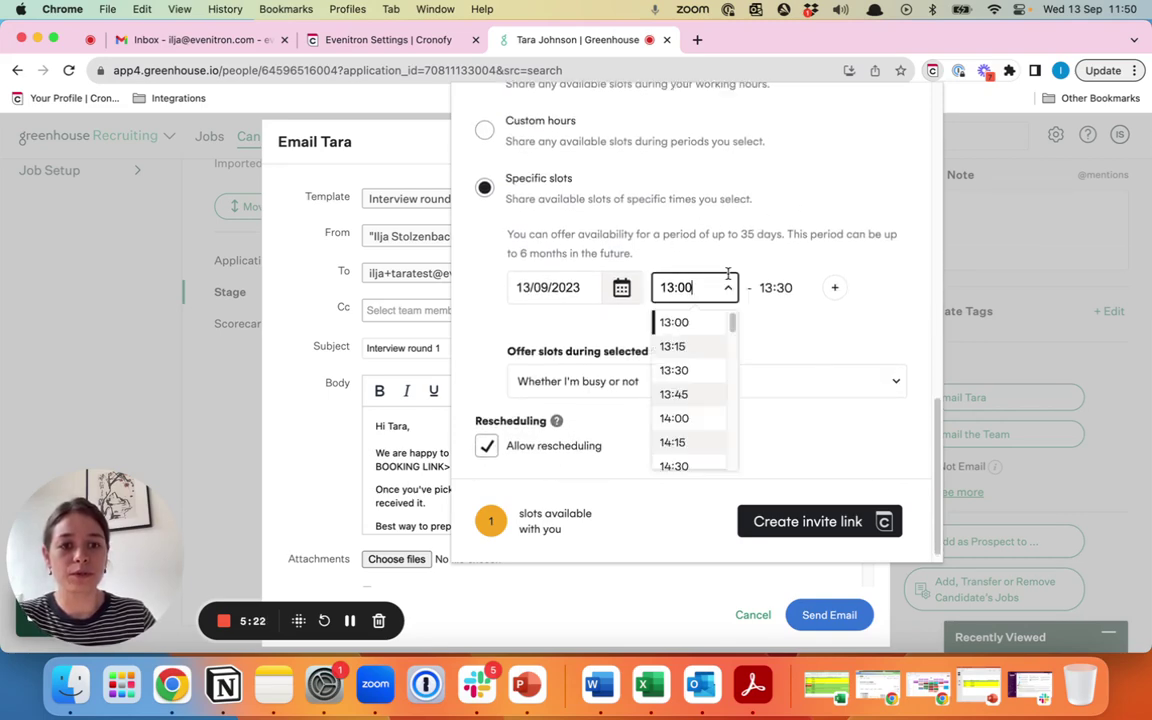
left_click(712, 346)
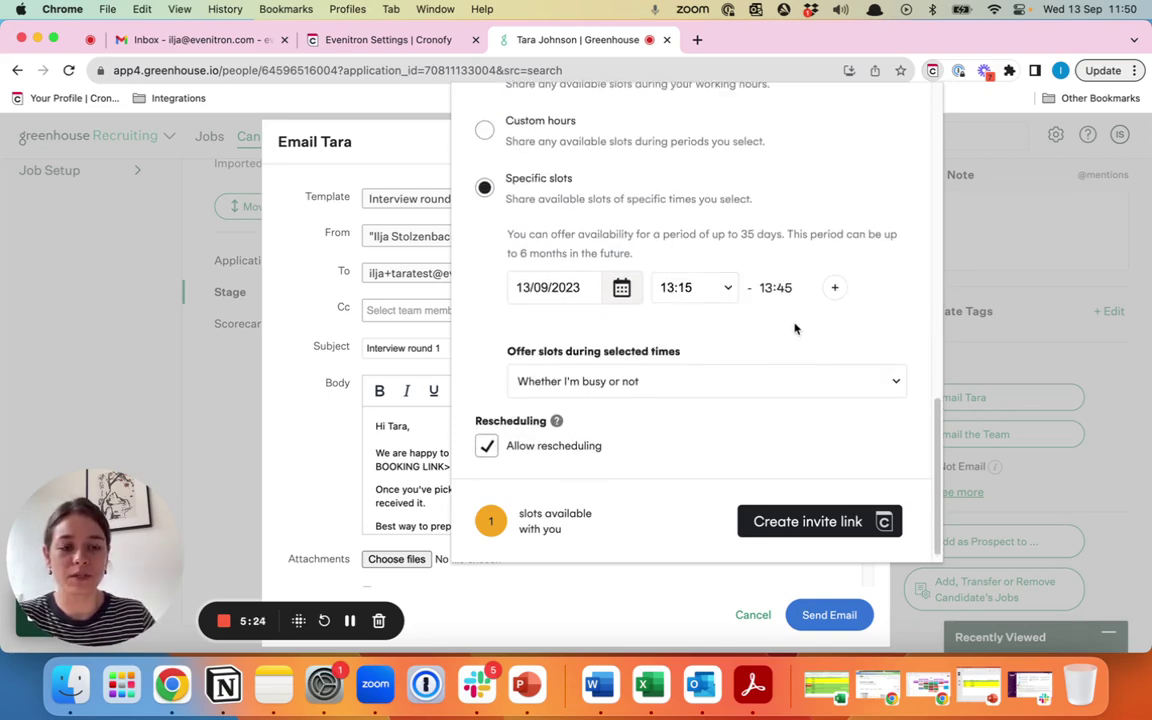
left_click(835, 289)
scroll(792, 324, "down", 1)
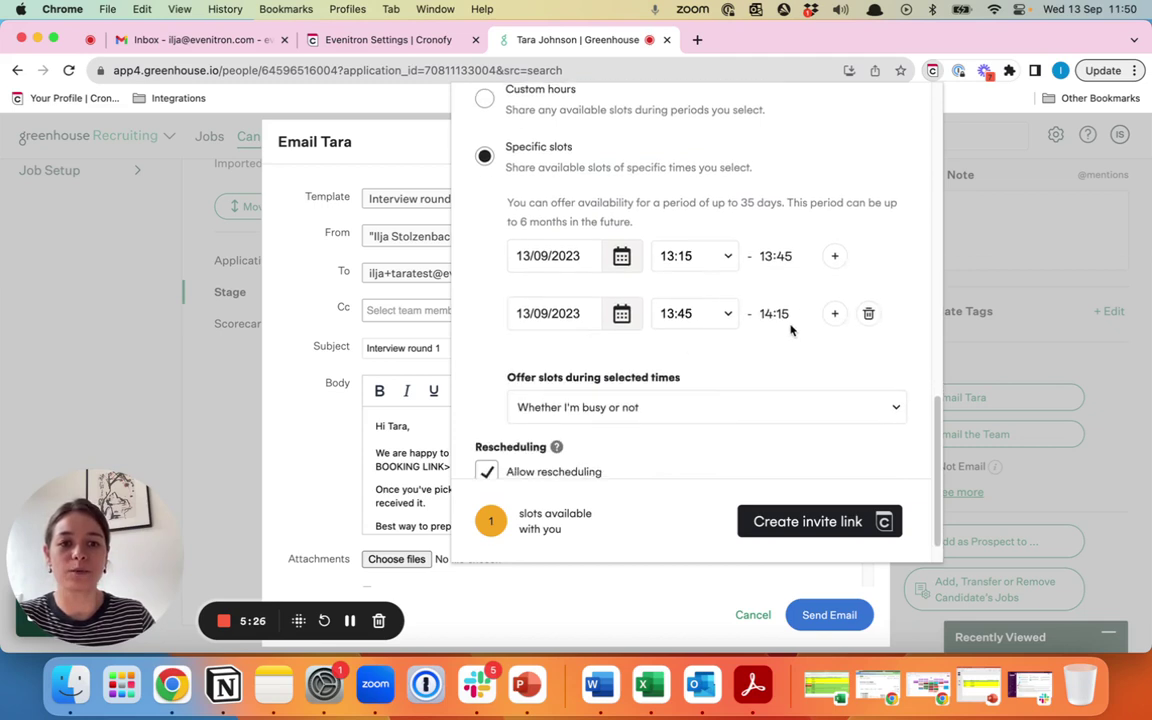
left_click(727, 312)
scroll(692, 372, "down", 3)
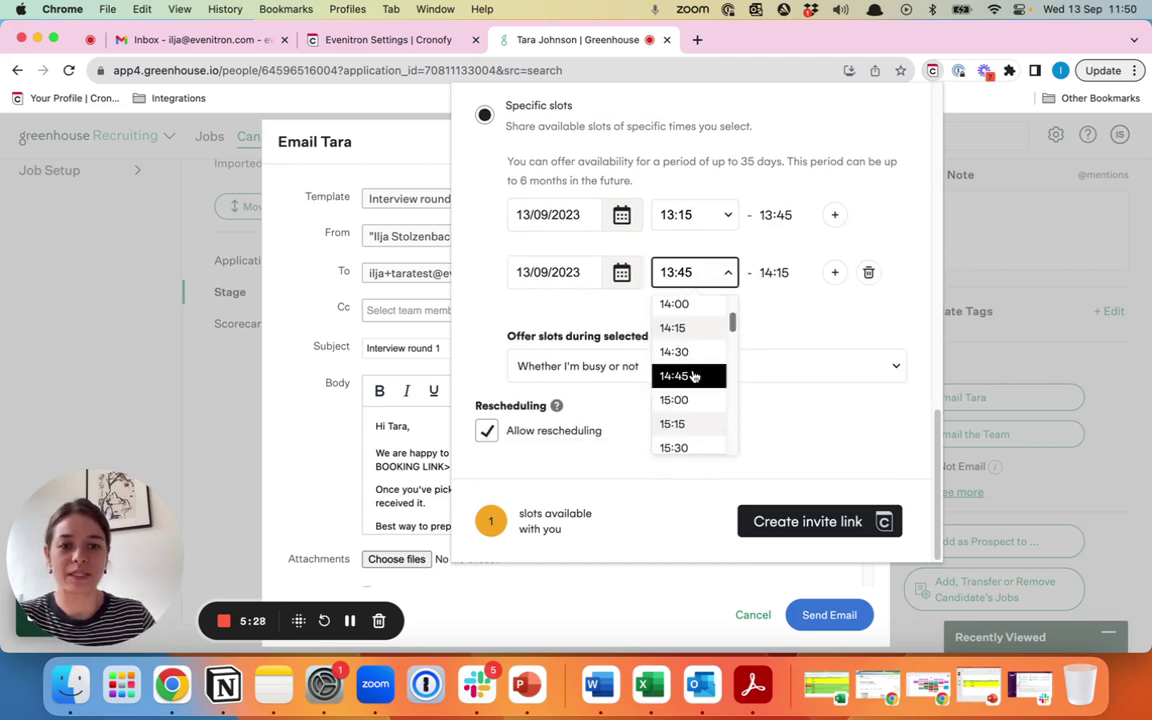
left_click(693, 374)
left_click(830, 273)
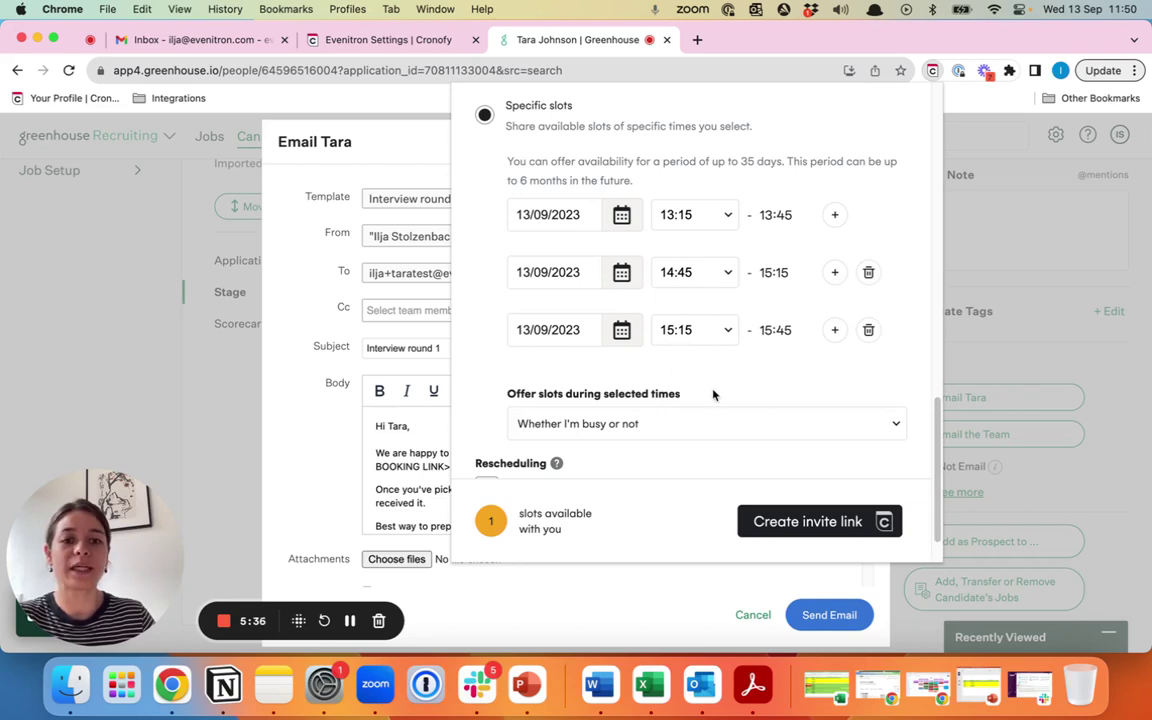
Try offering the specific slots only when free and set the option back to whether busy or not
scroll(705, 385, "down", 1)
left_click(686, 420)
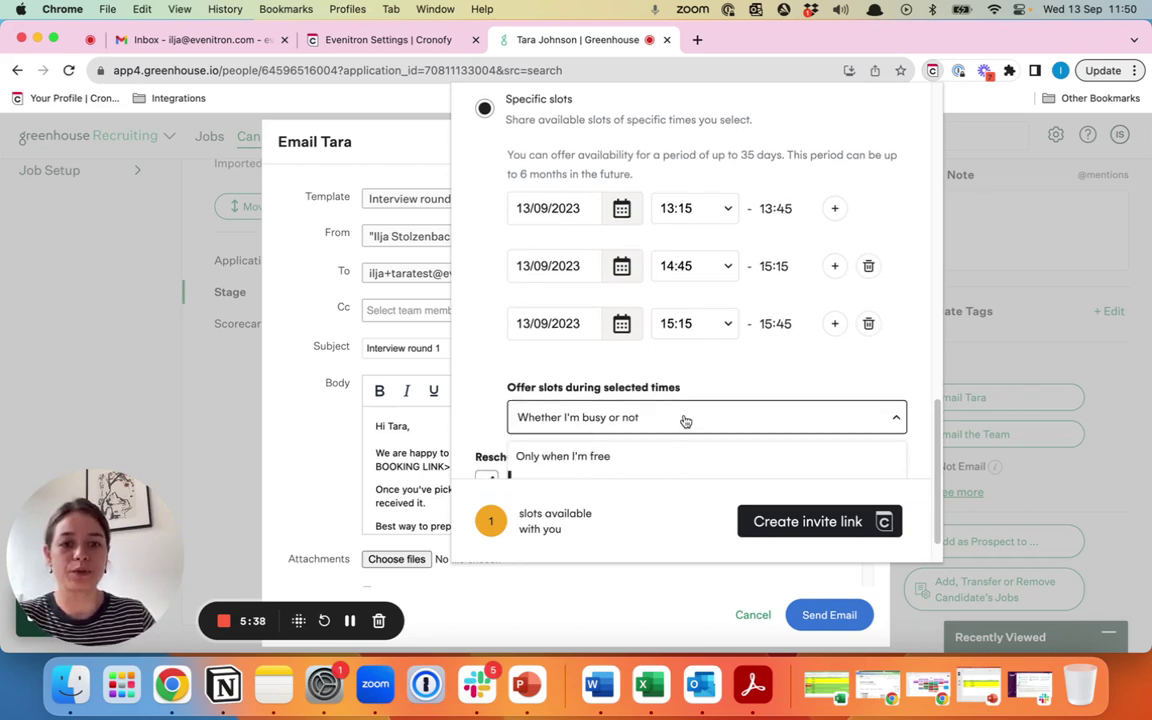
left_click(684, 462)
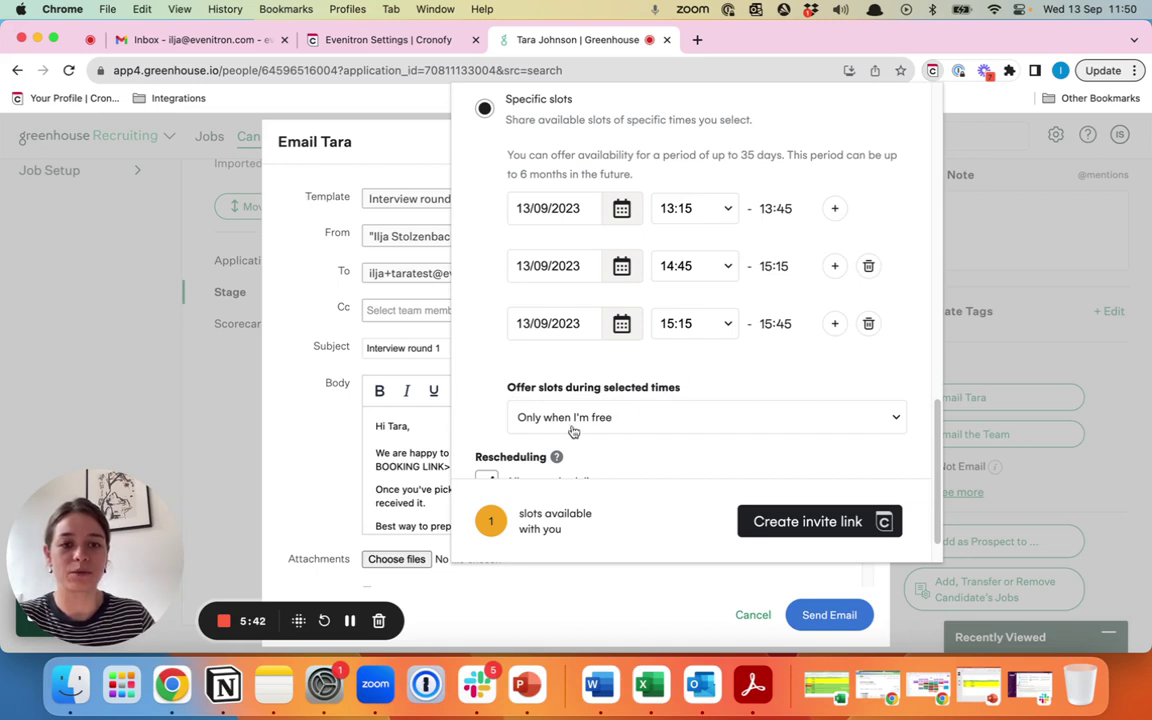
scroll(710, 390, "down", 1)
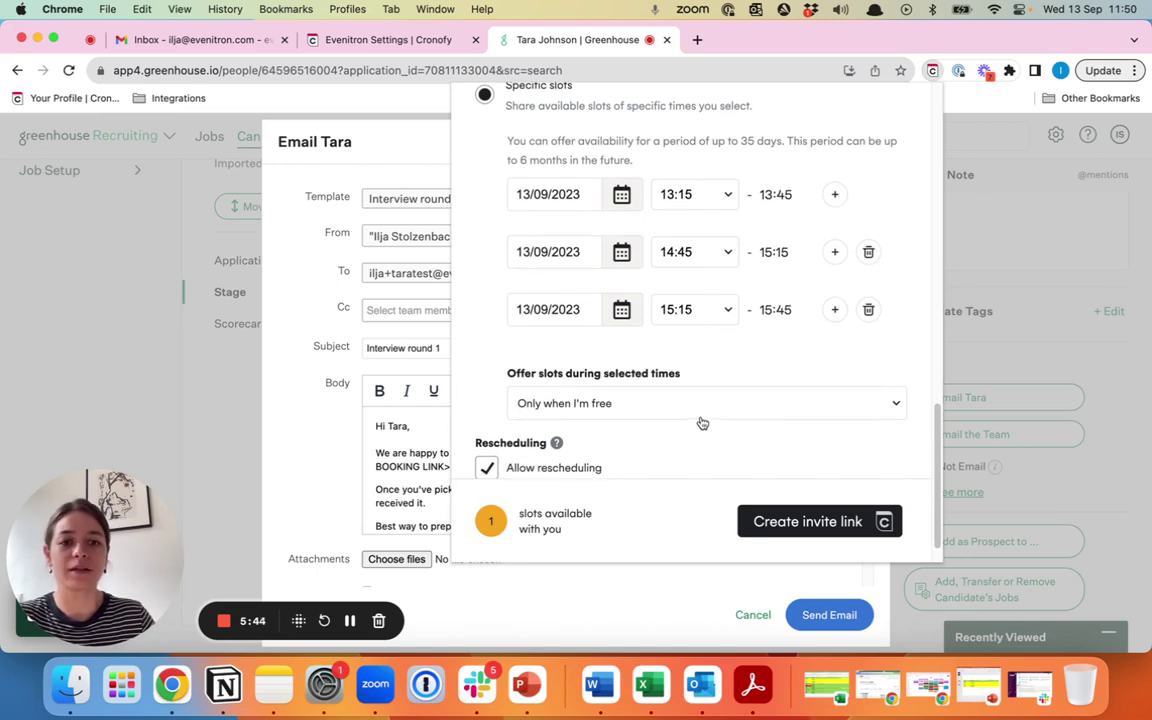
left_click(700, 403)
left_click(681, 467)
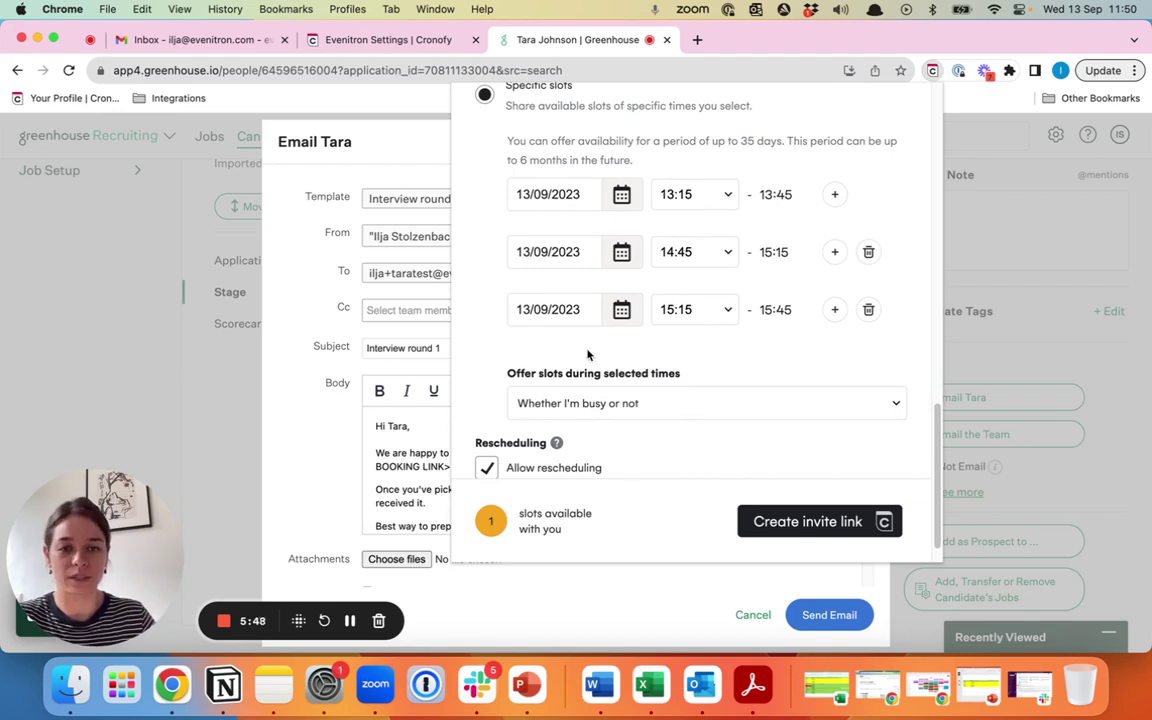
scroll(668, 352, "up", 1)
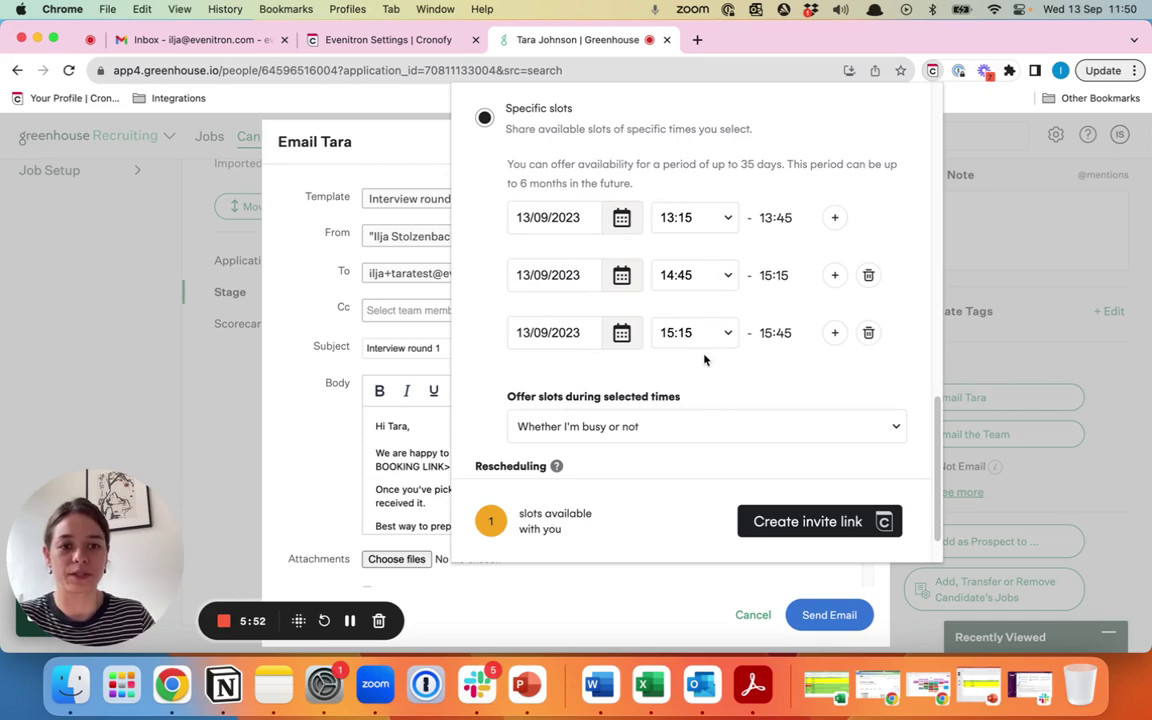
scroll(712, 370, "down", 1)
Switch the offered availability back to working hours and create the invite link
scroll(690, 335, "up", 5)
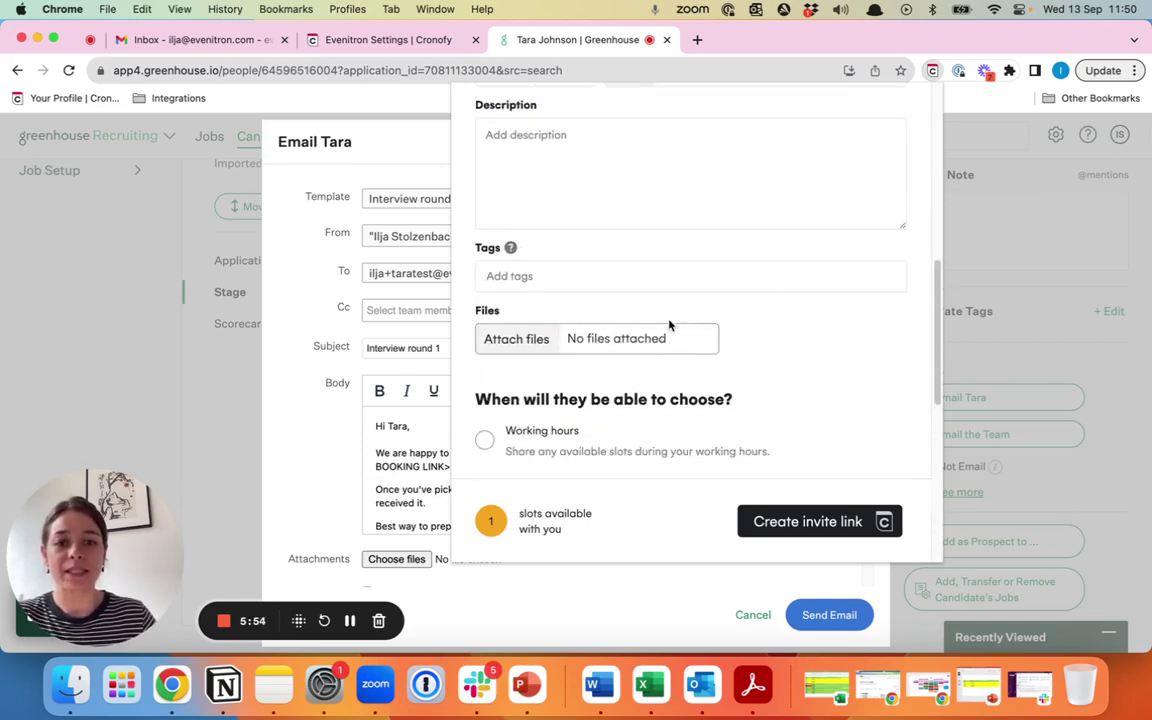
scroll(612, 313, "down", 2)
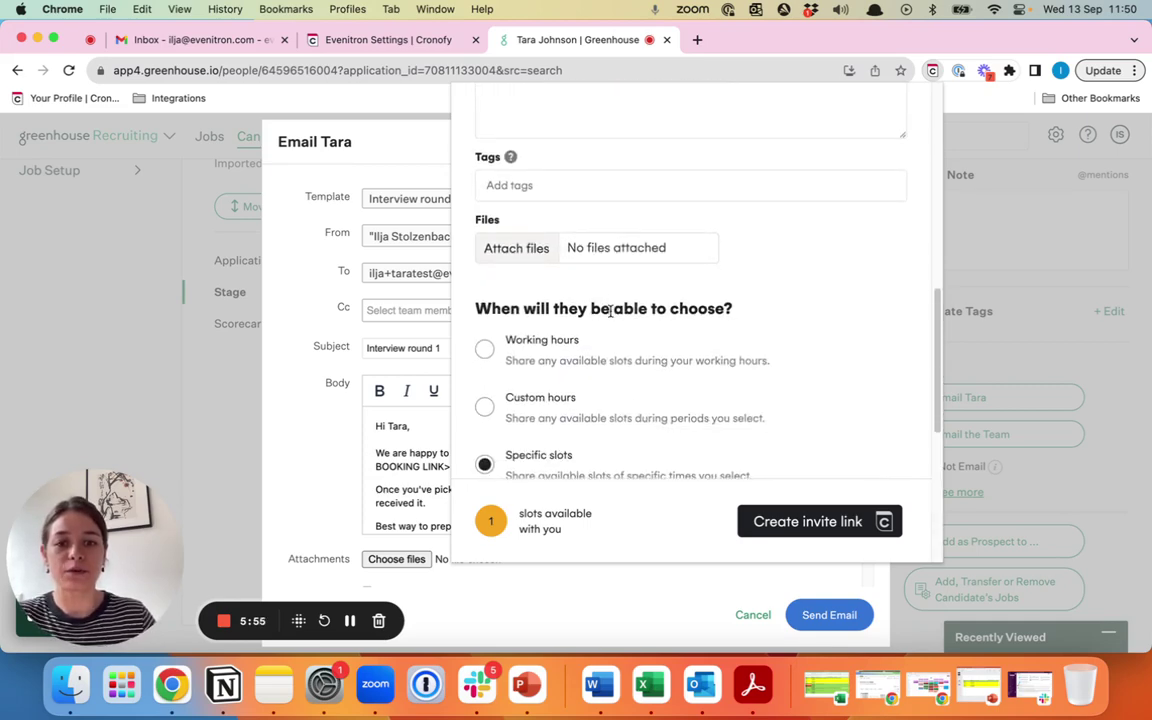
left_click(484, 346)
scroll(705, 313, "down", 2)
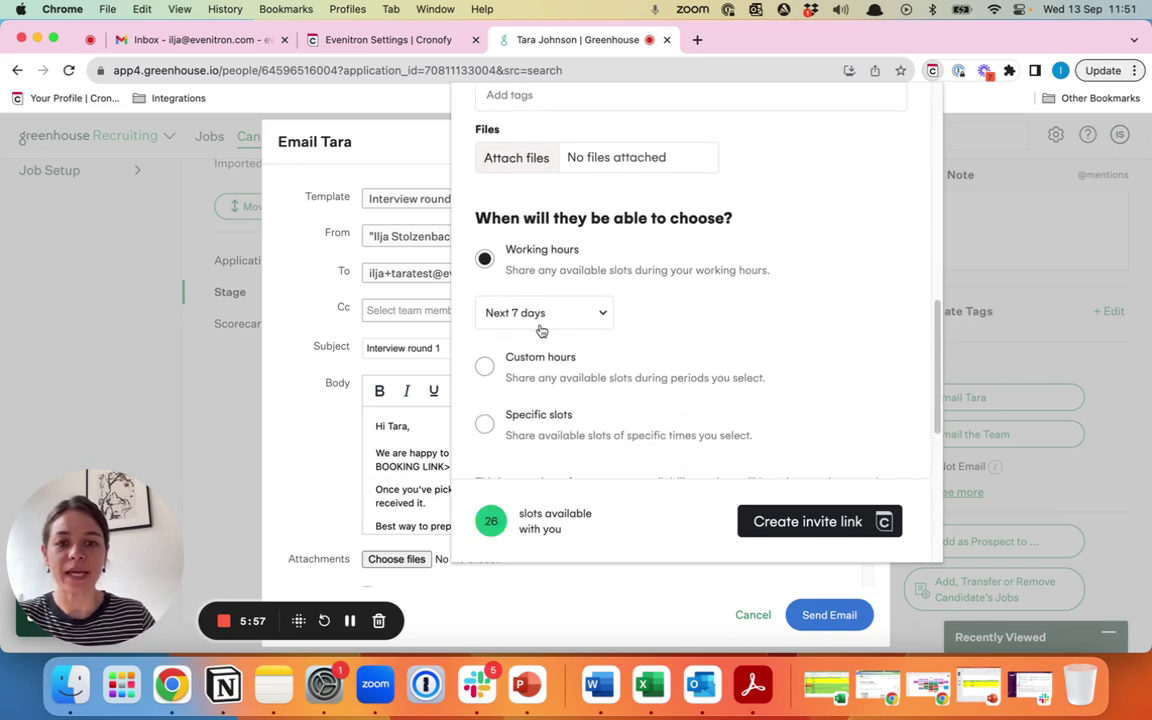
left_click(818, 523)
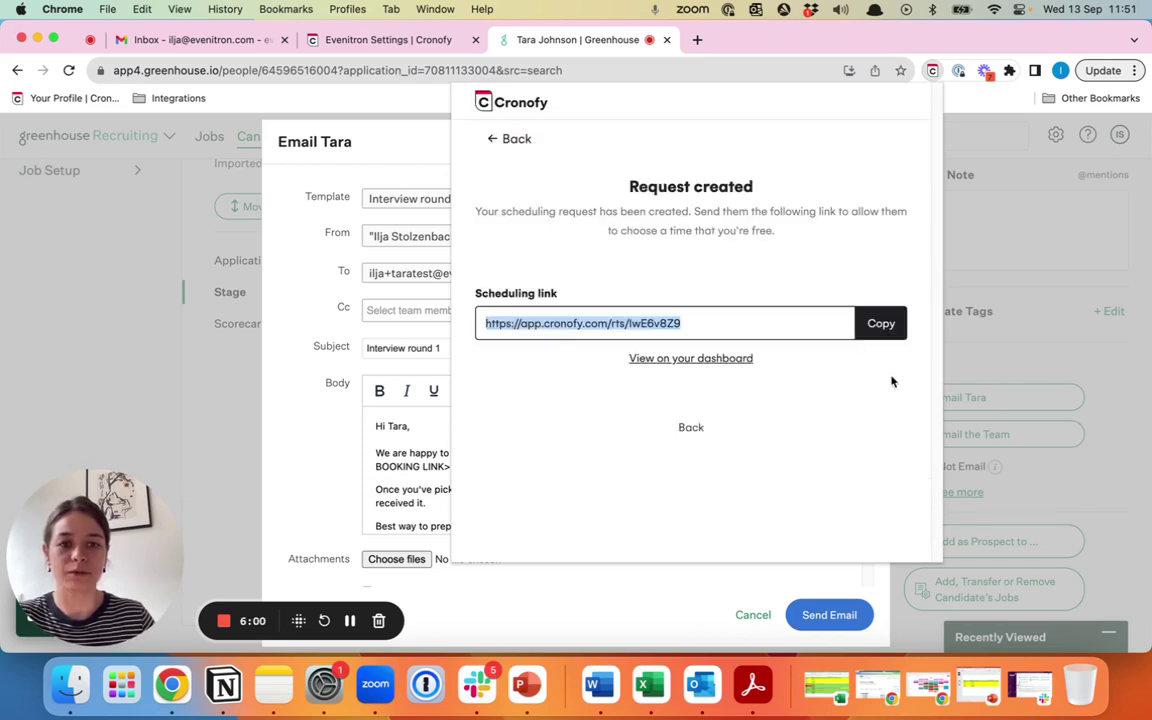
Copy the scheduling link, replace the booking link placeholder in the candidate's email body with it, and send the email
left_click(881, 324)
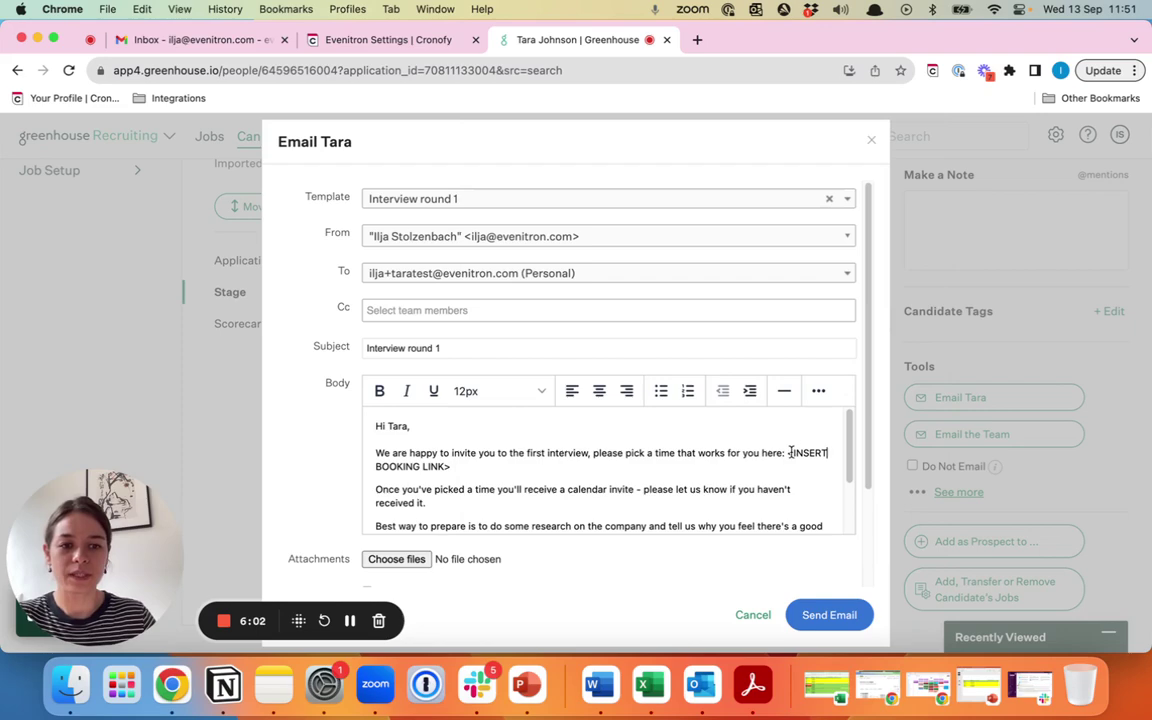
left_click_drag(787, 455, 451, 467)
key("super+v")
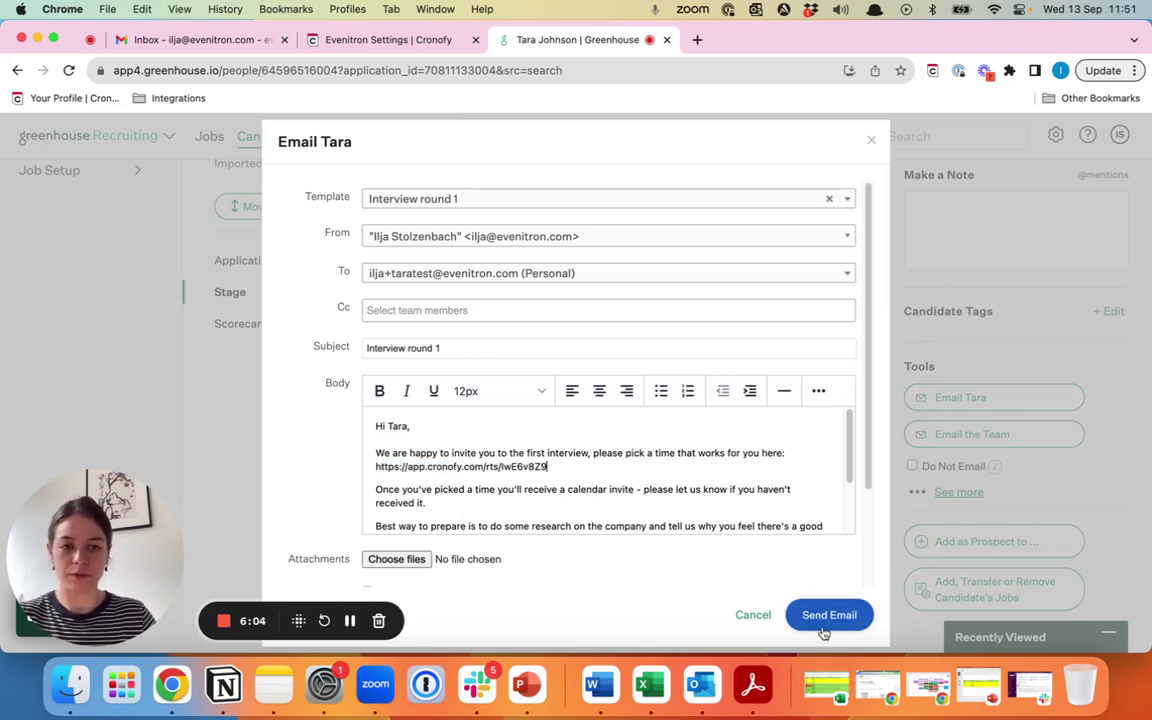
left_click(828, 615)
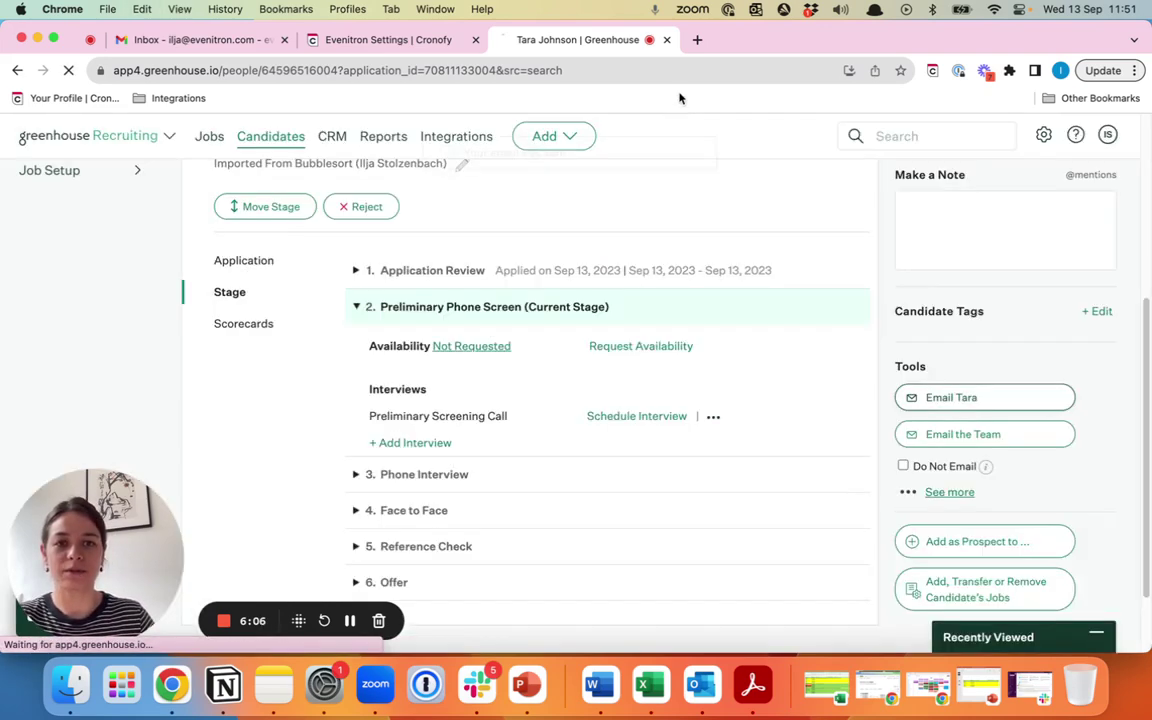
Open the scheduling link in a new browser tab and book the Thursday 14 September slot from 3:00 PM to 3:30 PM
left_click(698, 39)
key("super+v")
key("Return")
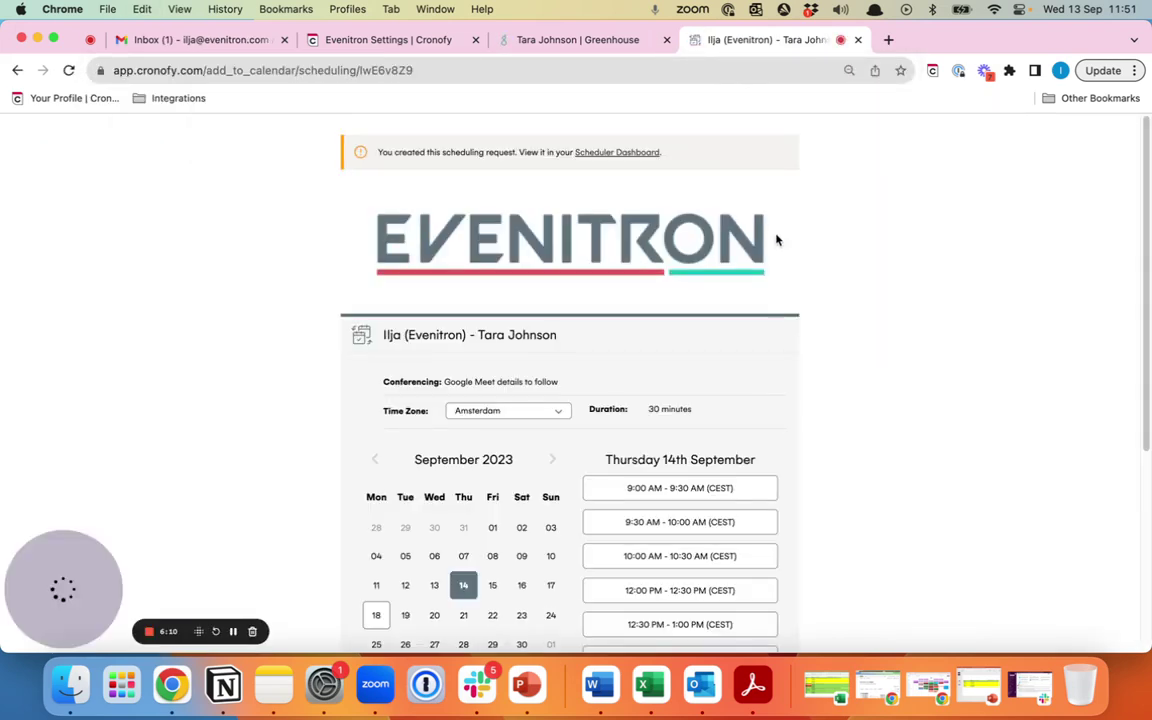
scroll(740, 355, "down", 4)
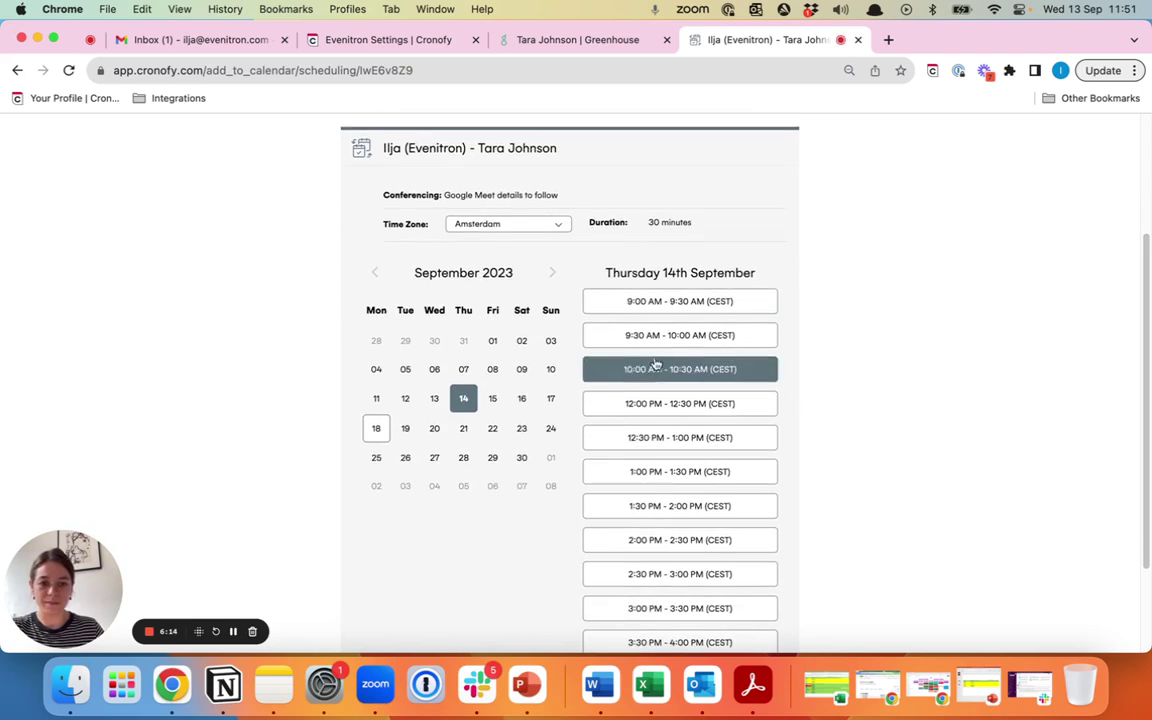
scroll(545, 480, "down", 3)
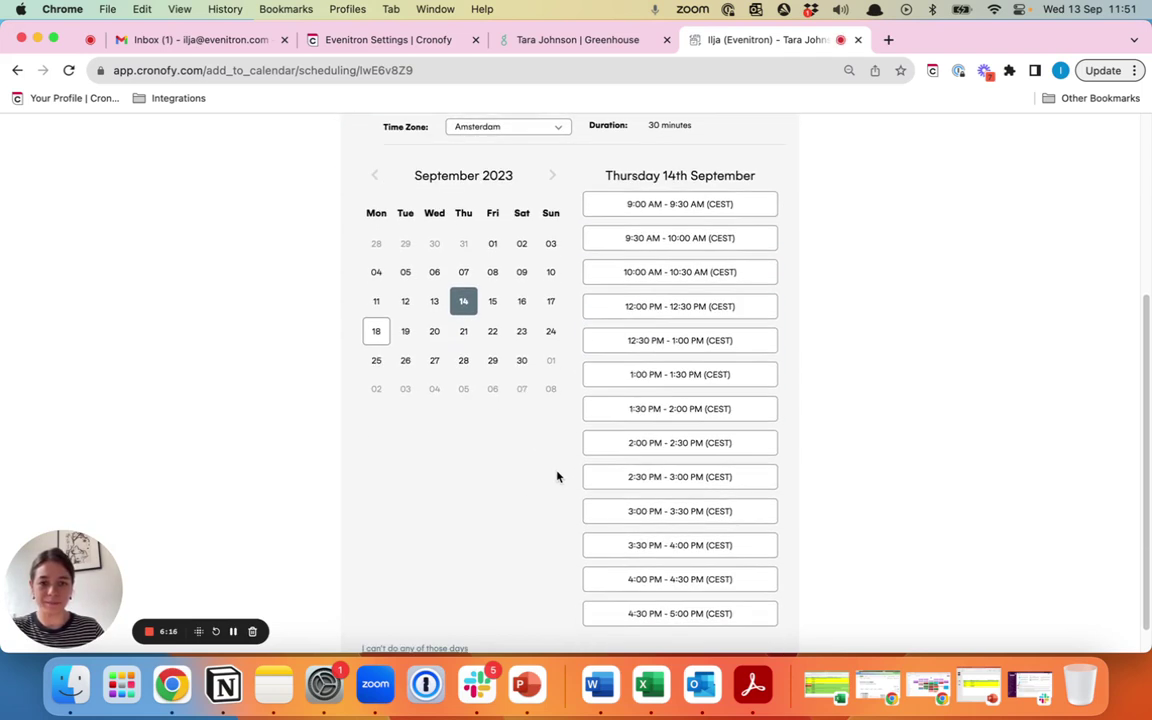
left_click(708, 513)
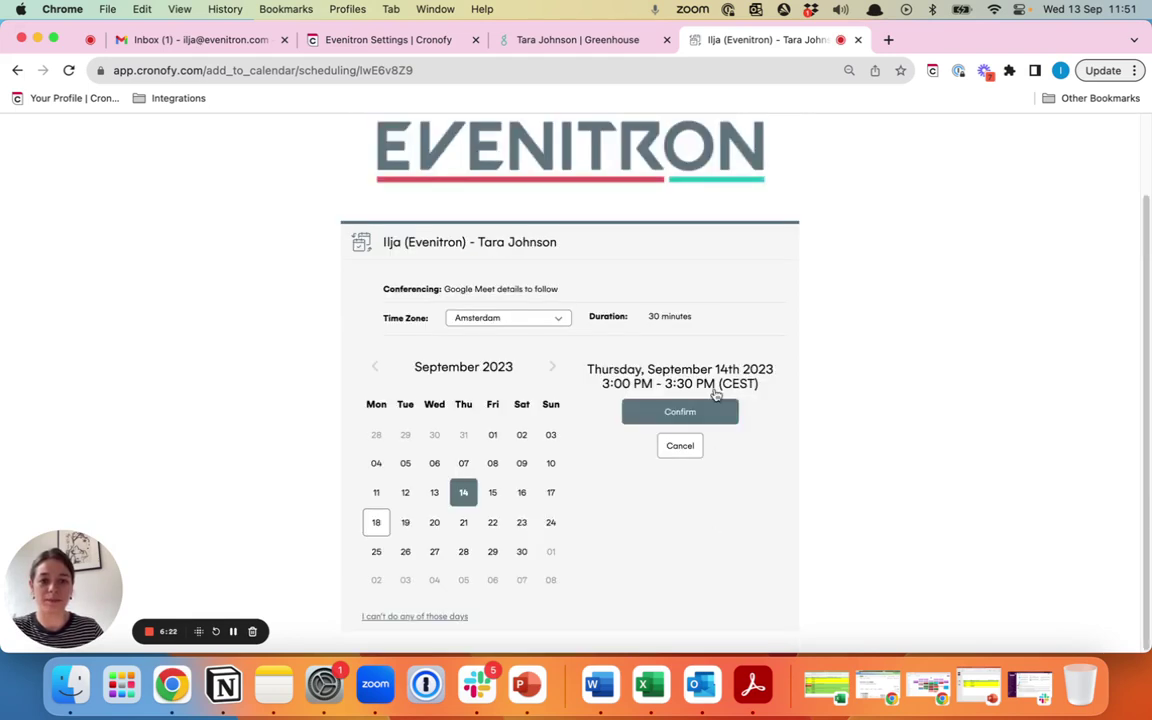
left_click(645, 408)
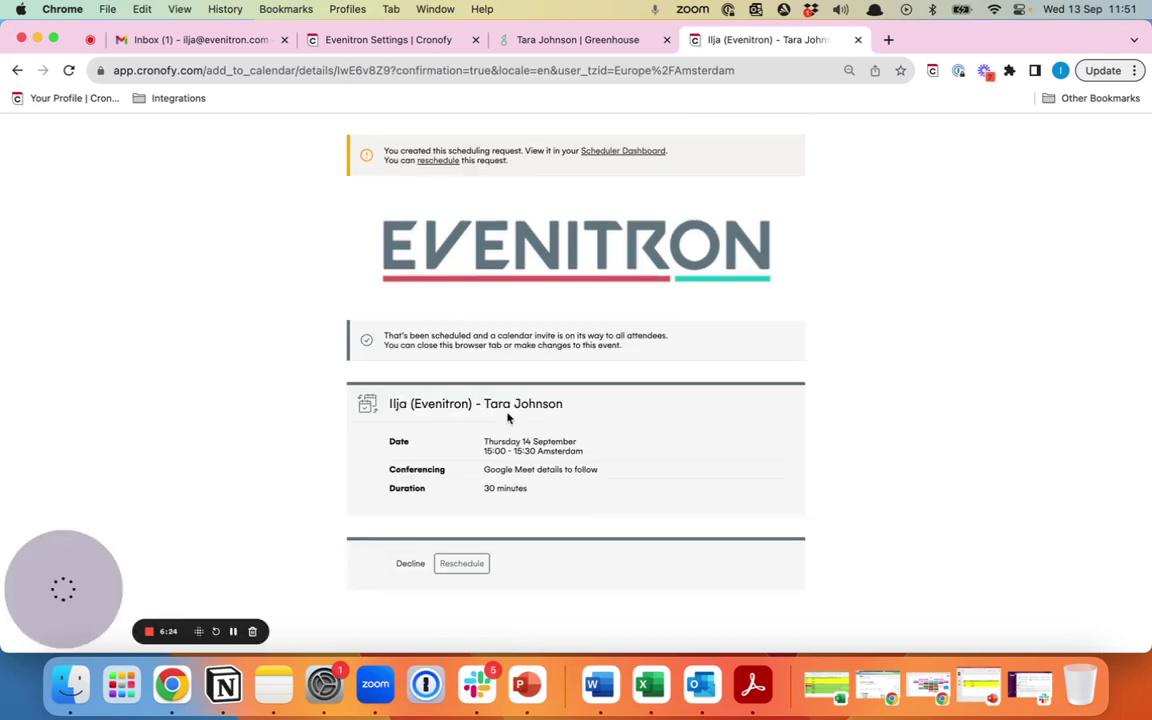
triple_click(688, 402)
left_click(668, 401)
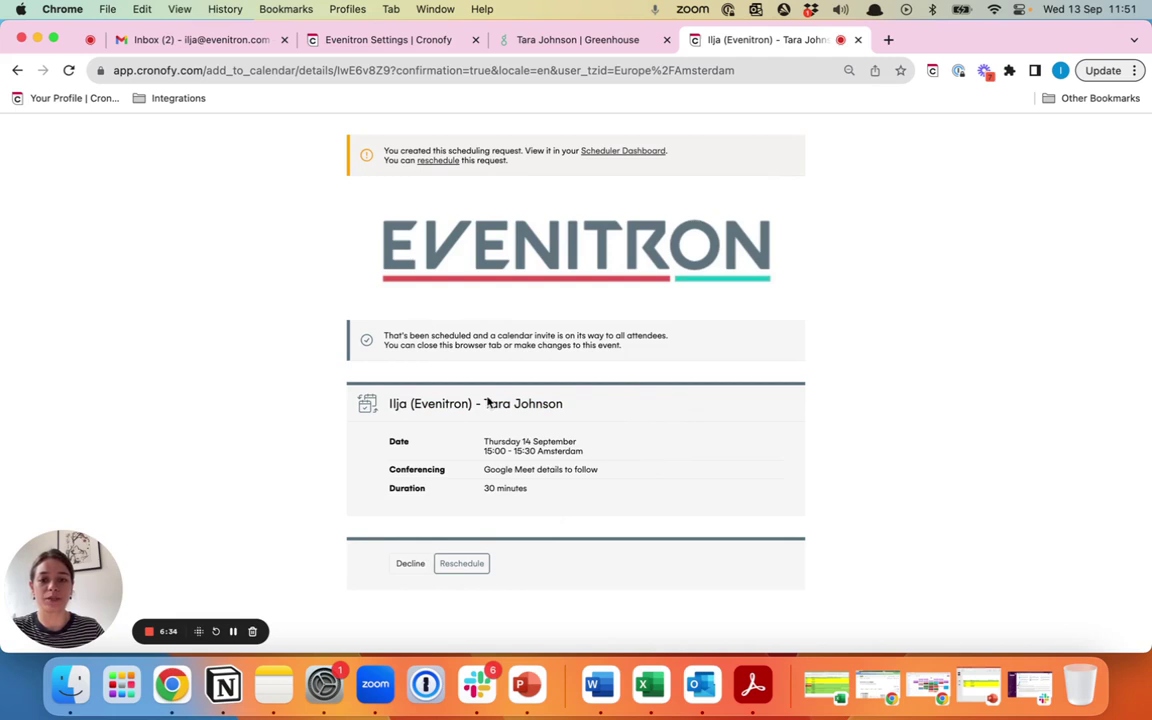
Return to the candidate's Greenhouse profile and check the interview entry under the current Preliminary Phone Screen stage
left_click(628, 45)
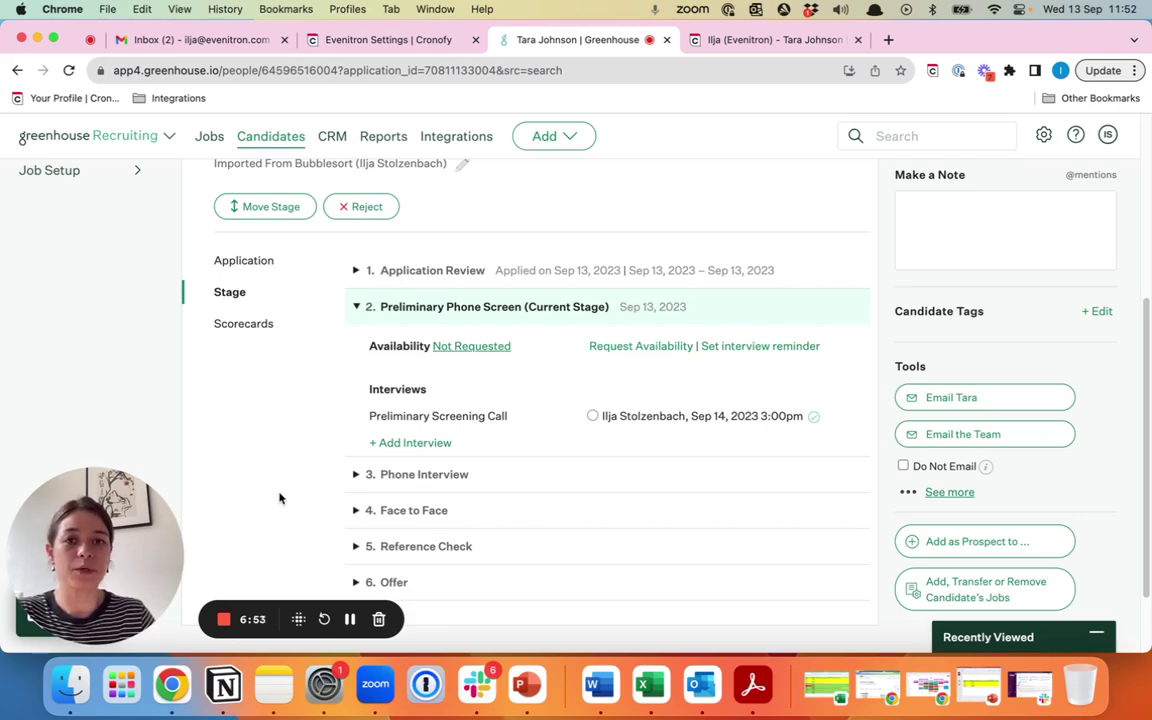
scroll(280, 490, "up", 5)
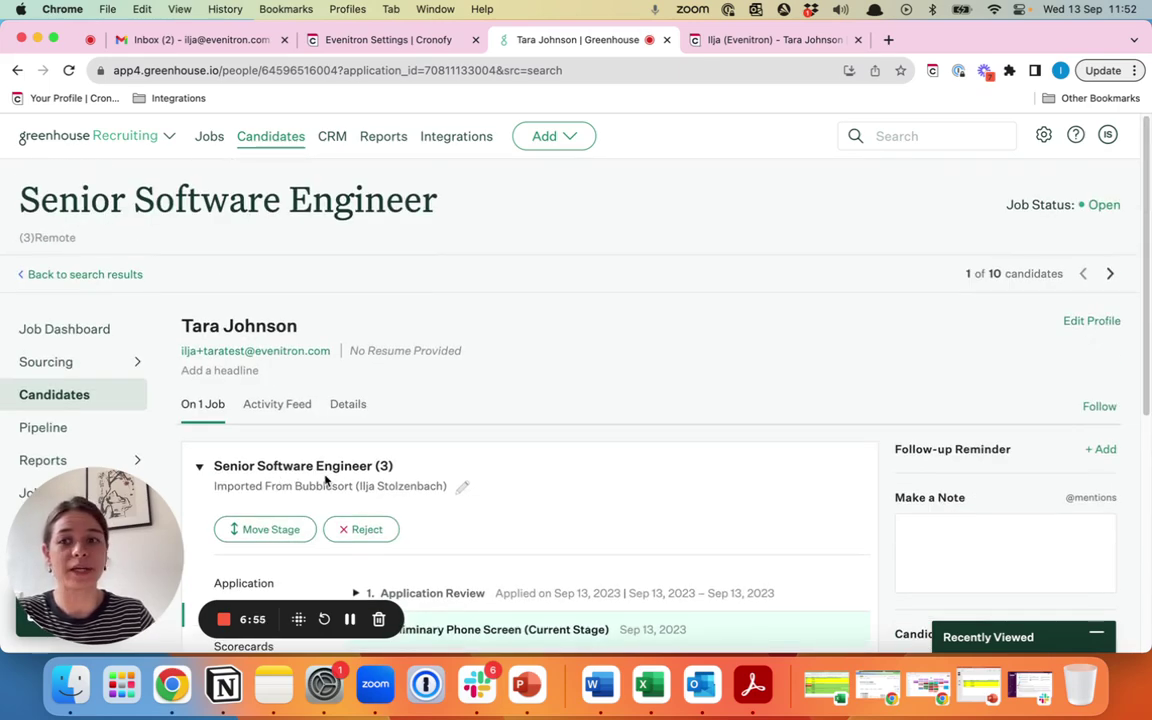
scroll(360, 576, "down", 2)
scroll(453, 499, "up", 2)
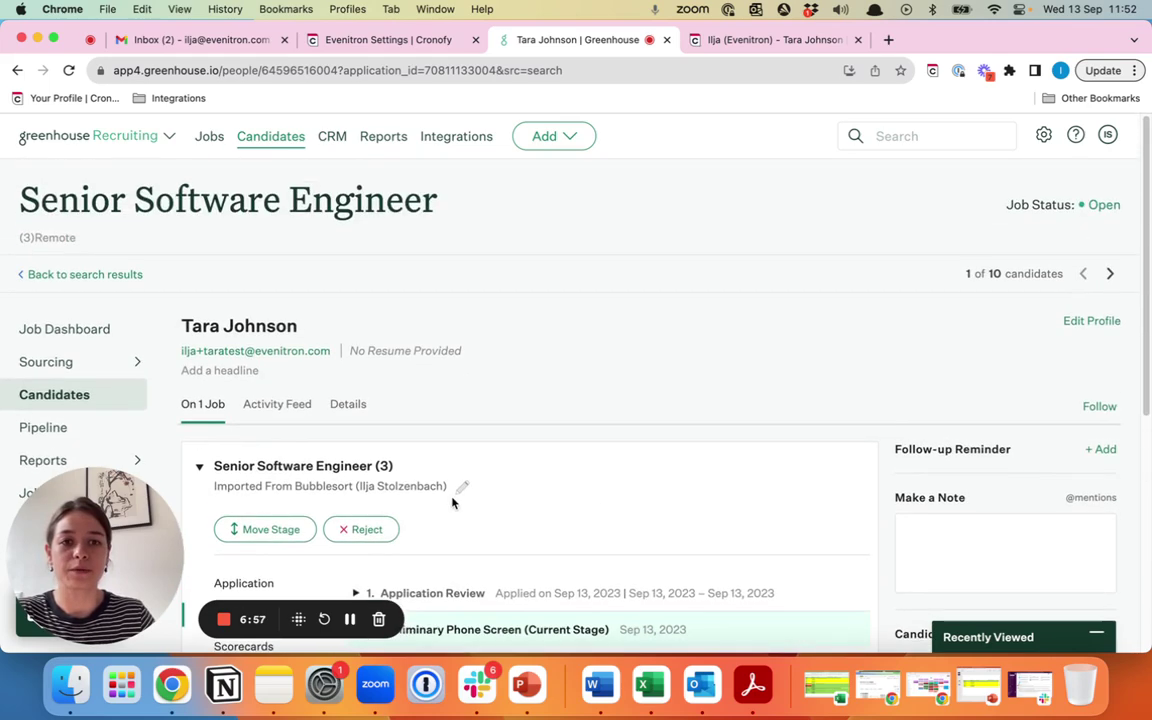